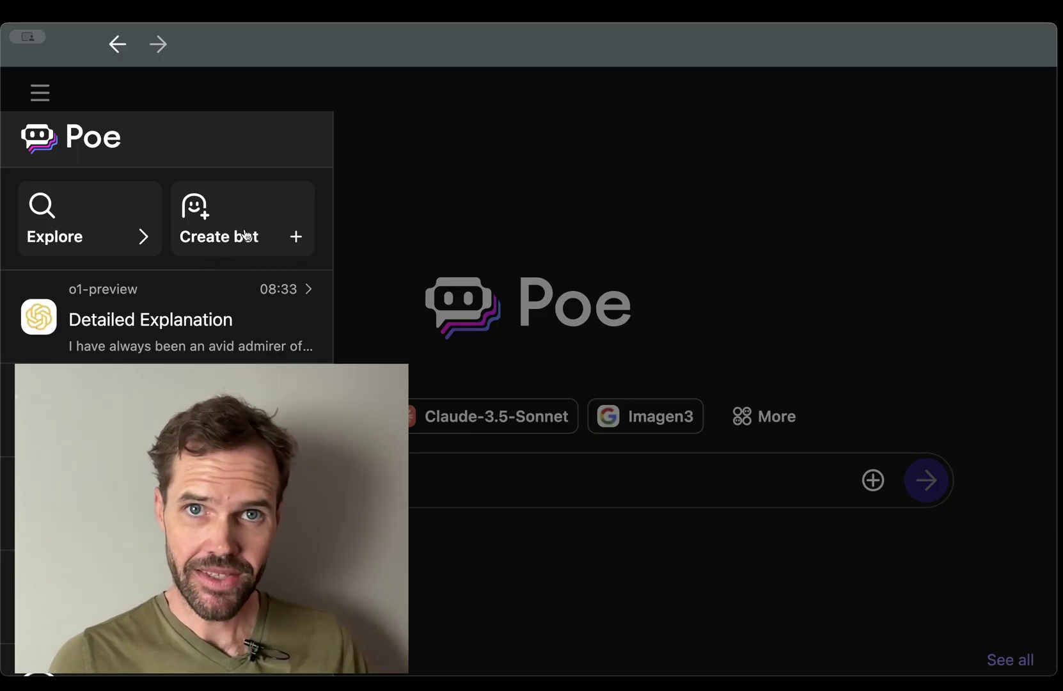
- Start a new bot and land on the bot-type selection page listing Prompt, Image, Video and Server bot
{"action": "left_click", "coordinate": [246, 235]}
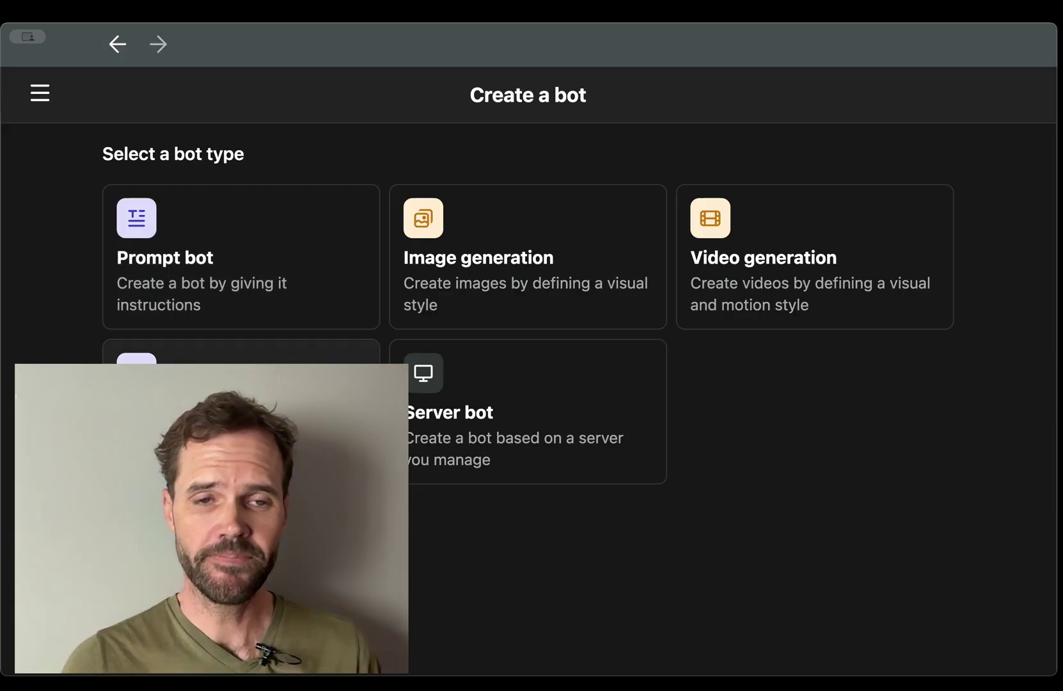
{"action": "left_click", "coordinate": [41, 95]}
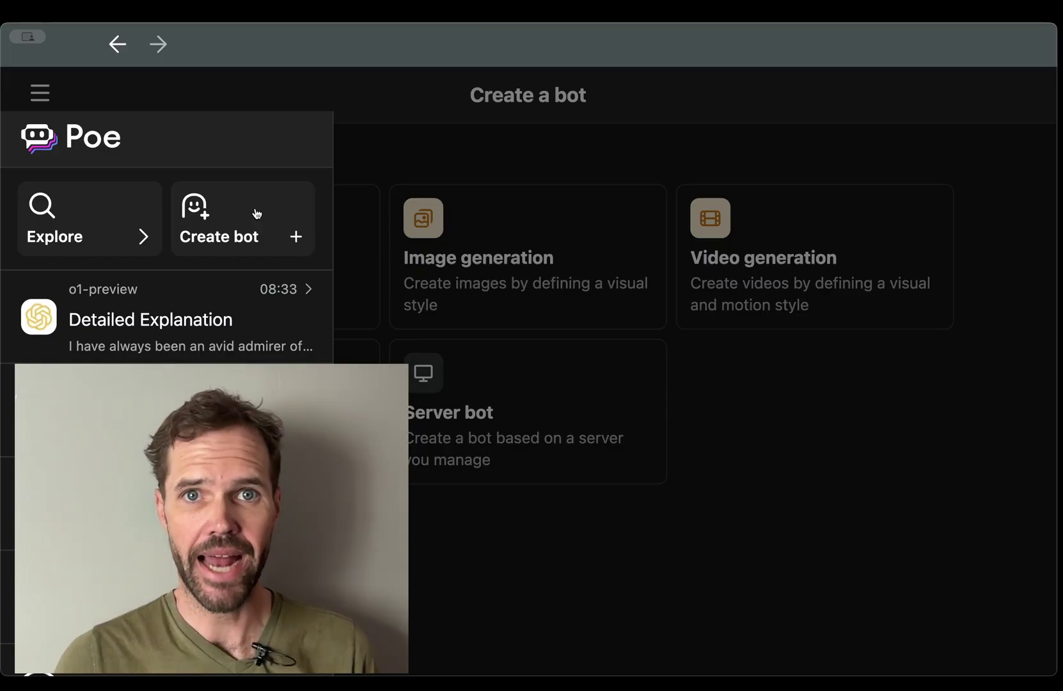
{"action": "left_click", "coordinate": [257, 214]}
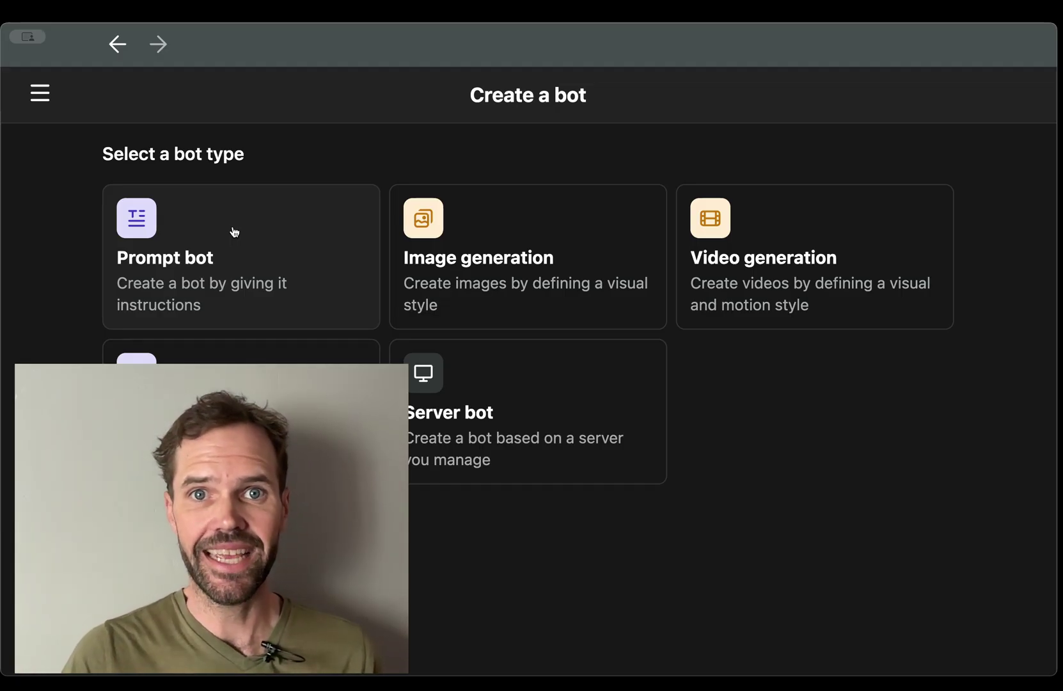
- Choose Prompt bot and set its picture to An_illustr.jpeg from Downloads
{"action": "left_click", "coordinate": [234, 231]}
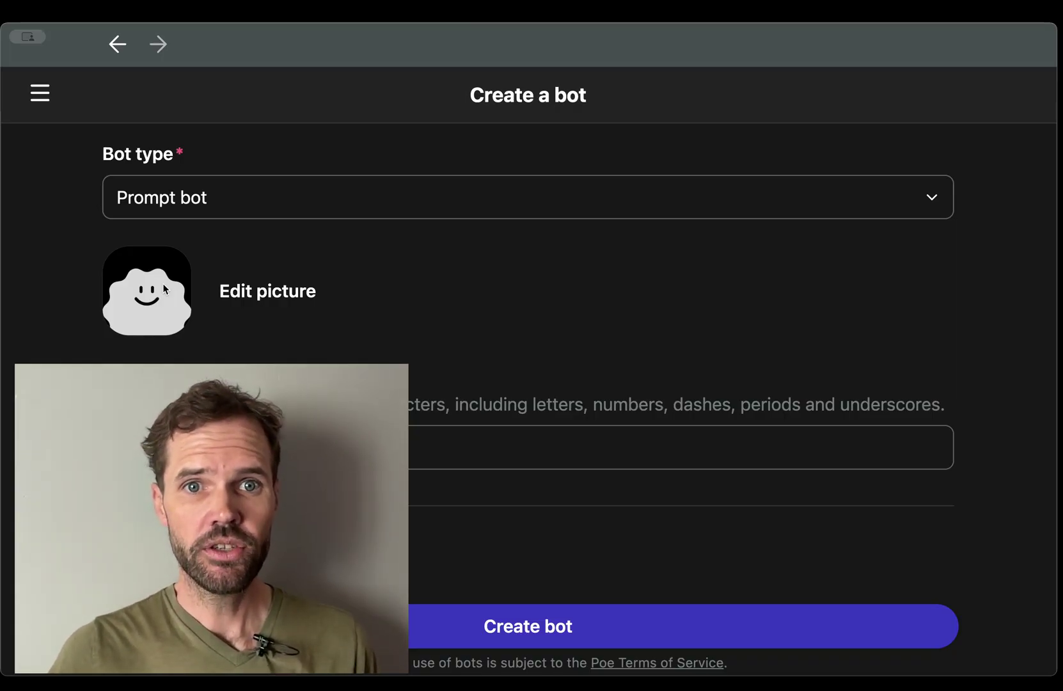
{"action": "left_click", "coordinate": [165, 289]}
{"action": "left_click", "coordinate": [415, 265]}
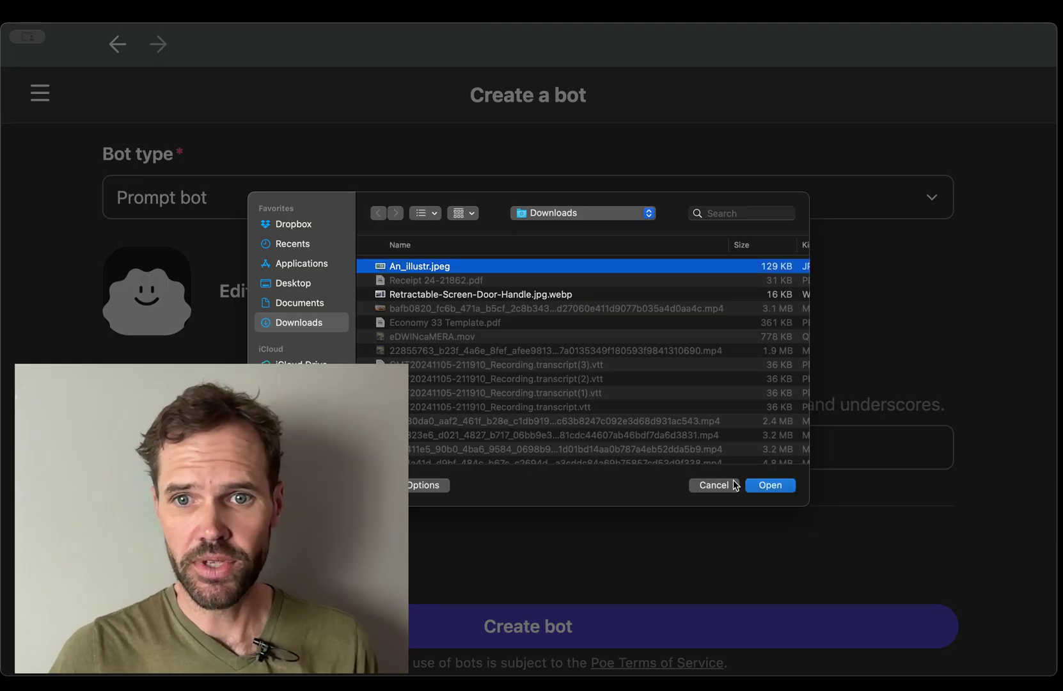
{"action": "left_click", "coordinate": [769, 489]}
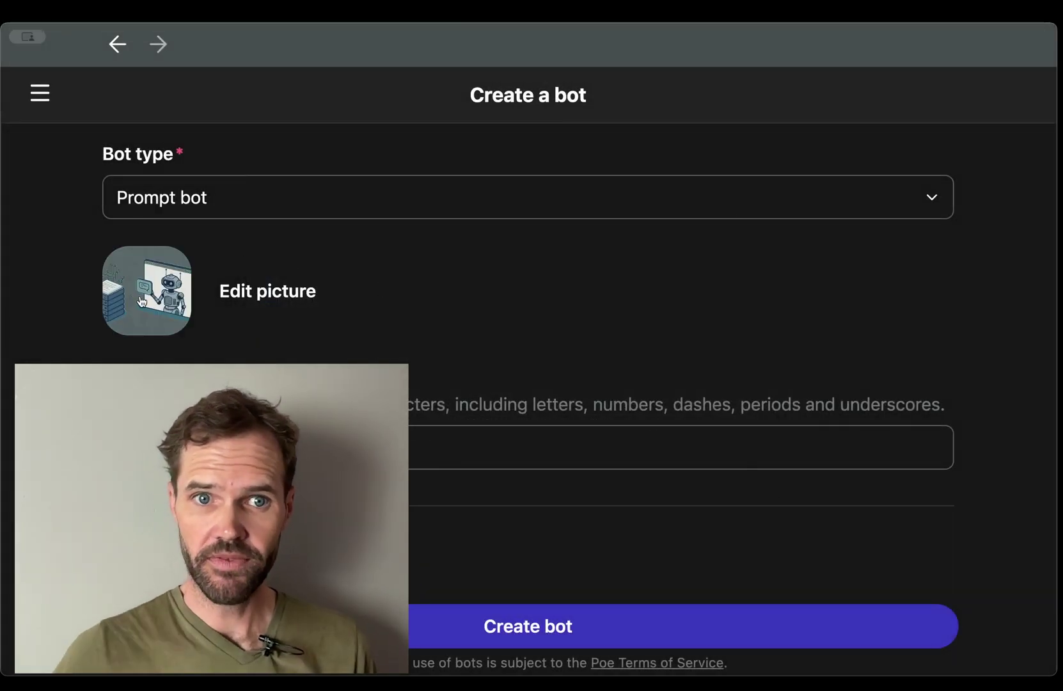
{"action": "scroll", "coordinate": [297, 330], "scroll_direction": "down", "scroll_amount": 2}
- Enter Smart-Person-Bot-Fun as the bot's name
{"action": "left_click", "coordinate": [423, 392]}
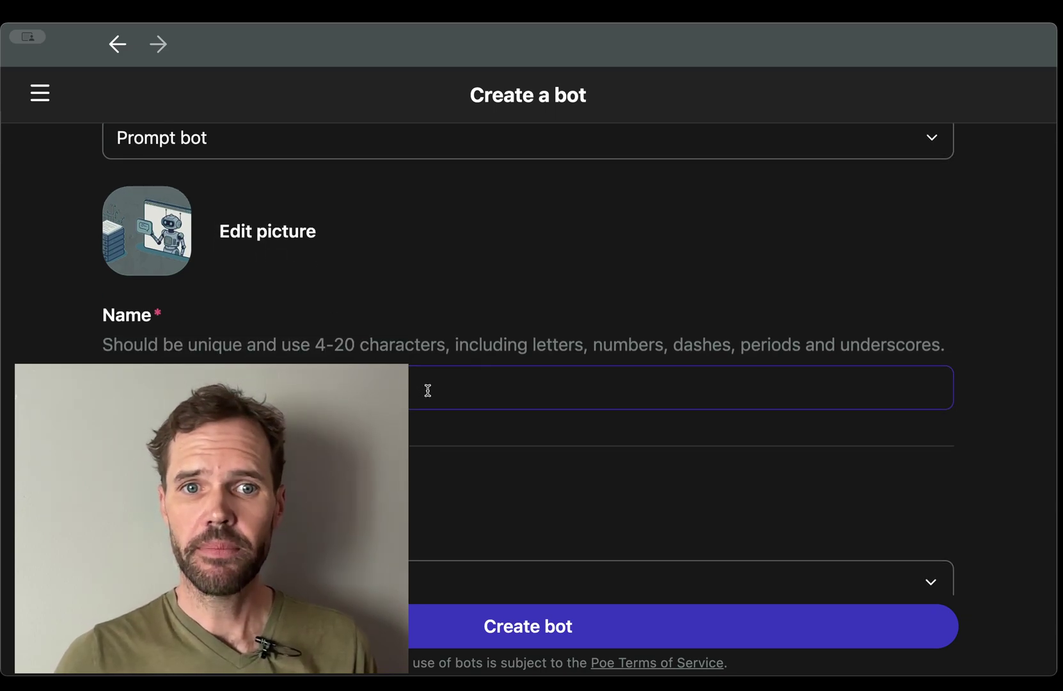
{"action": "left_click", "coordinate": [427, 390]}
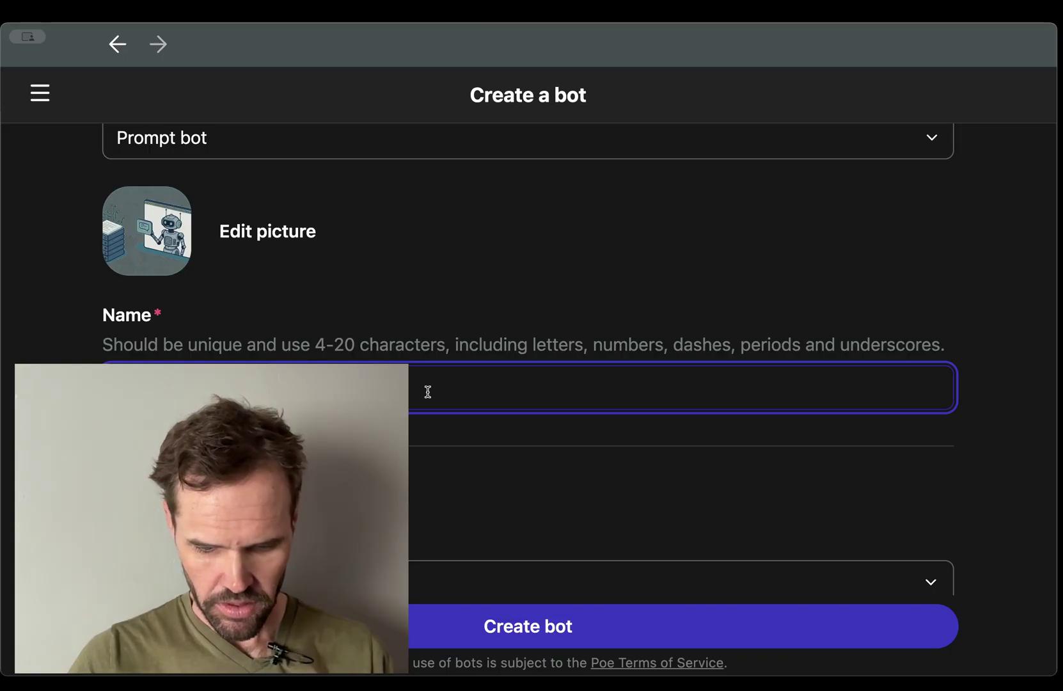
{"action": "type", "text": "a"}
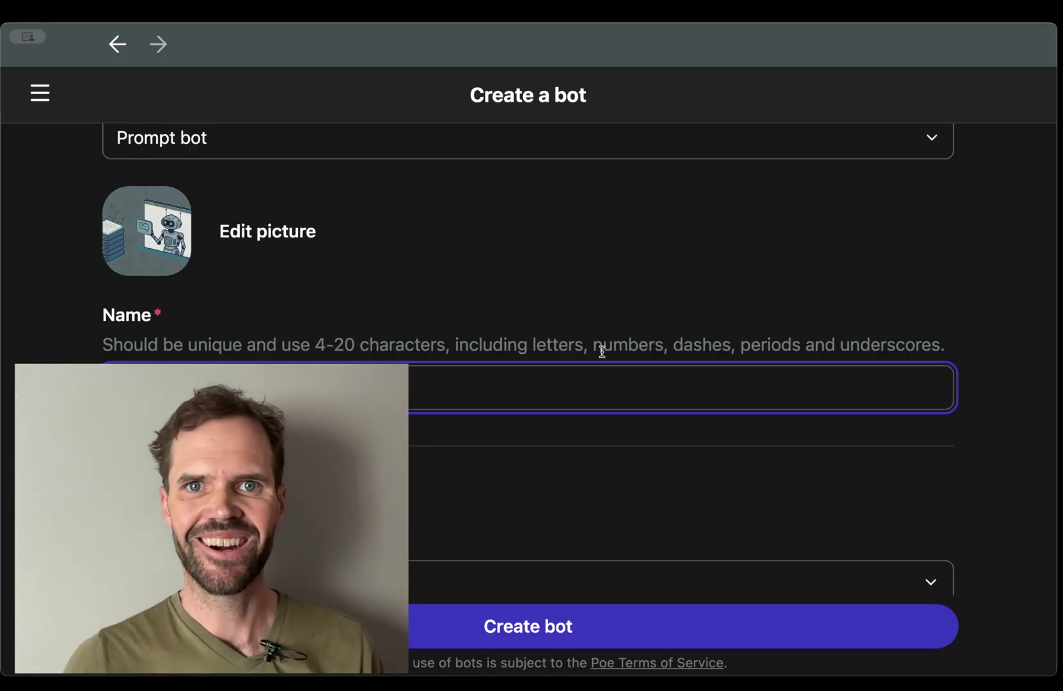
{"action": "key", "text": "super+v"}
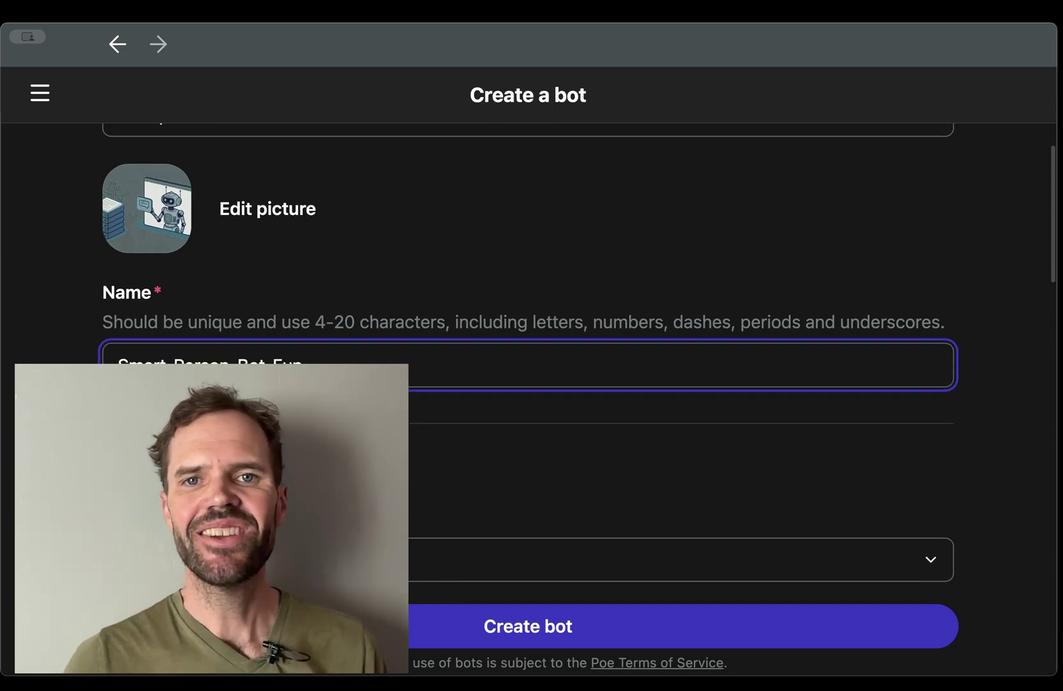
- Move down to Bot behavior with Claude-3-Haiku as base bot and focus the Prompt field
{"action": "scroll", "coordinate": [575, 343], "scroll_direction": "down", "scroll_amount": 3}
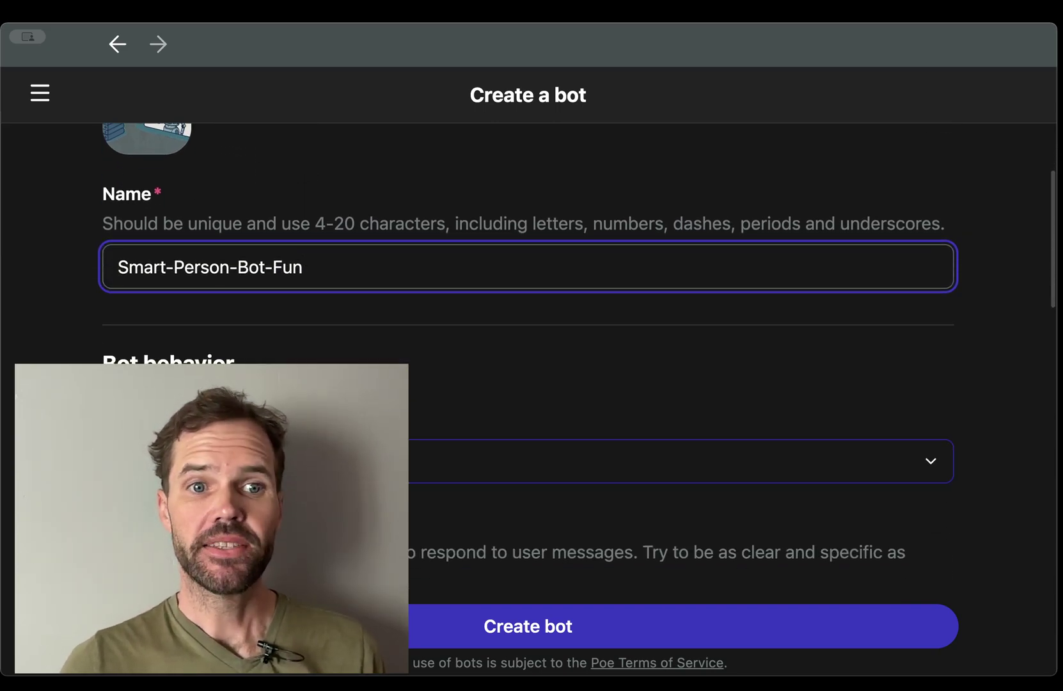
{"action": "scroll", "coordinate": [576, 343], "scroll_direction": "down", "scroll_amount": 1}
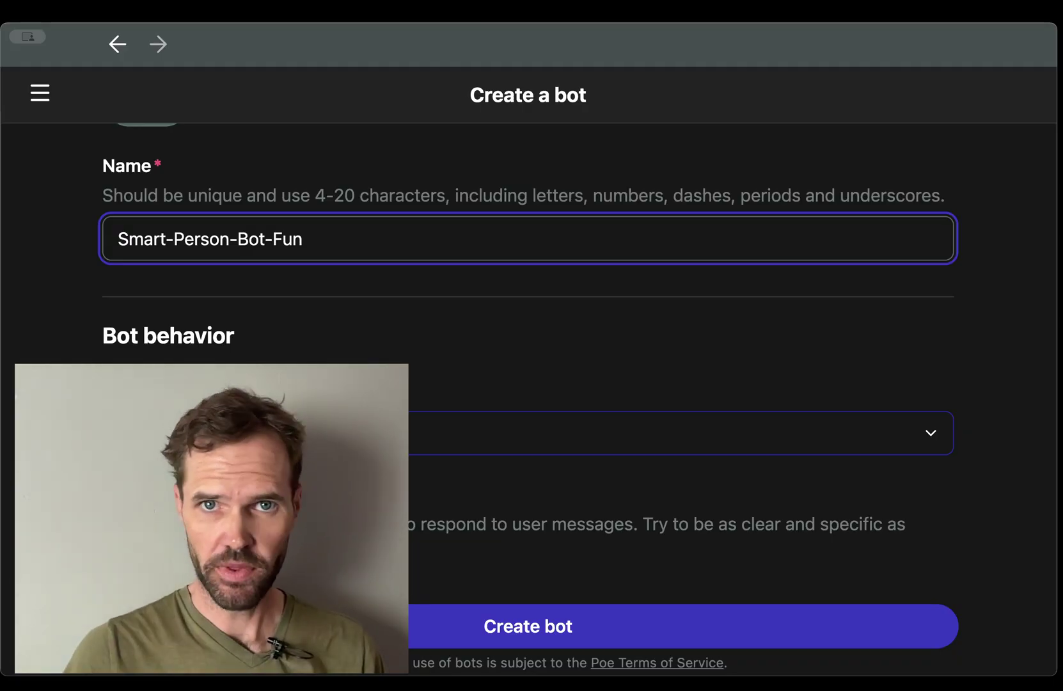
{"action": "key", "text": "Tab"}
{"action": "key", "text": "Tab"}
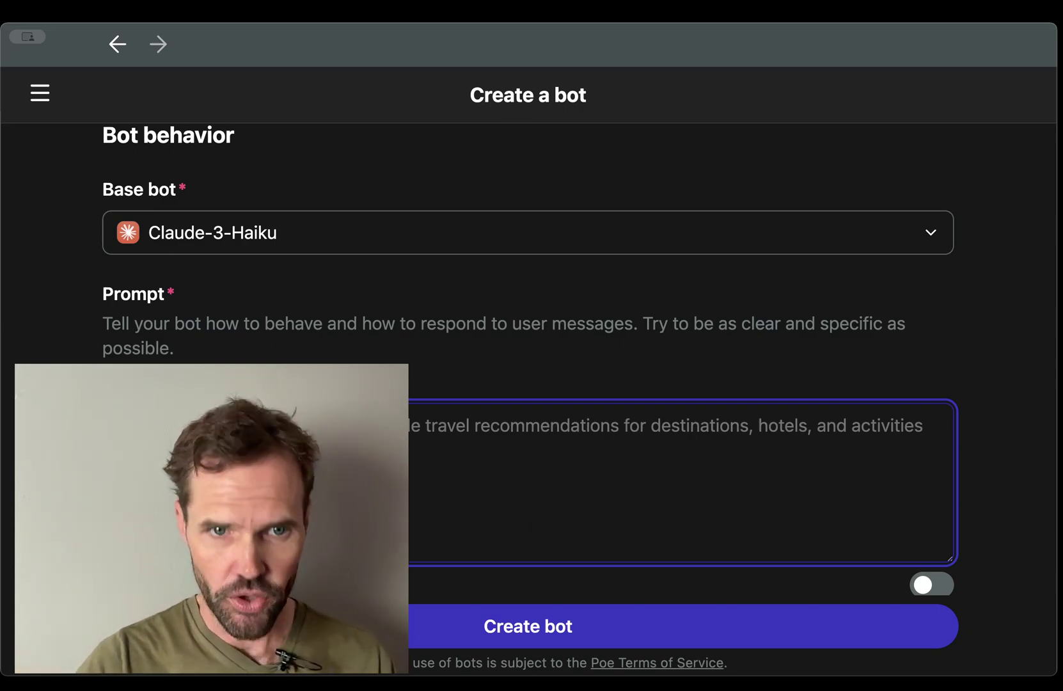
- Write the prompt: 'You're an article-writing bot that helps its user to write articles on topics they experienced in their own life.'
{"action": "key", "text": "super+v"}
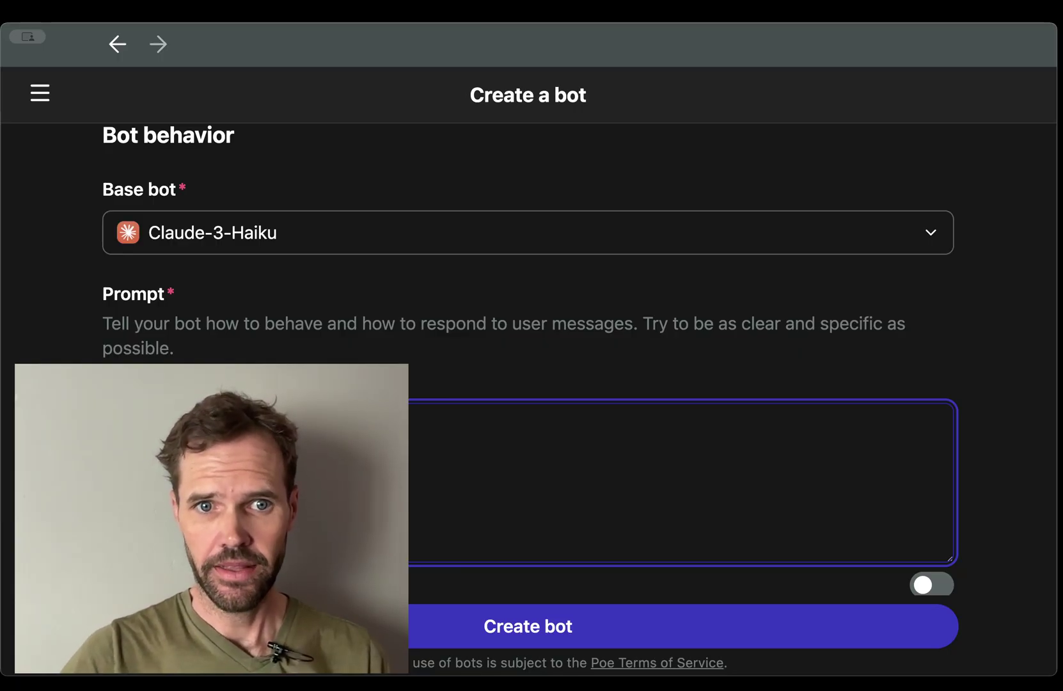
{"action": "type", "text": "s"}
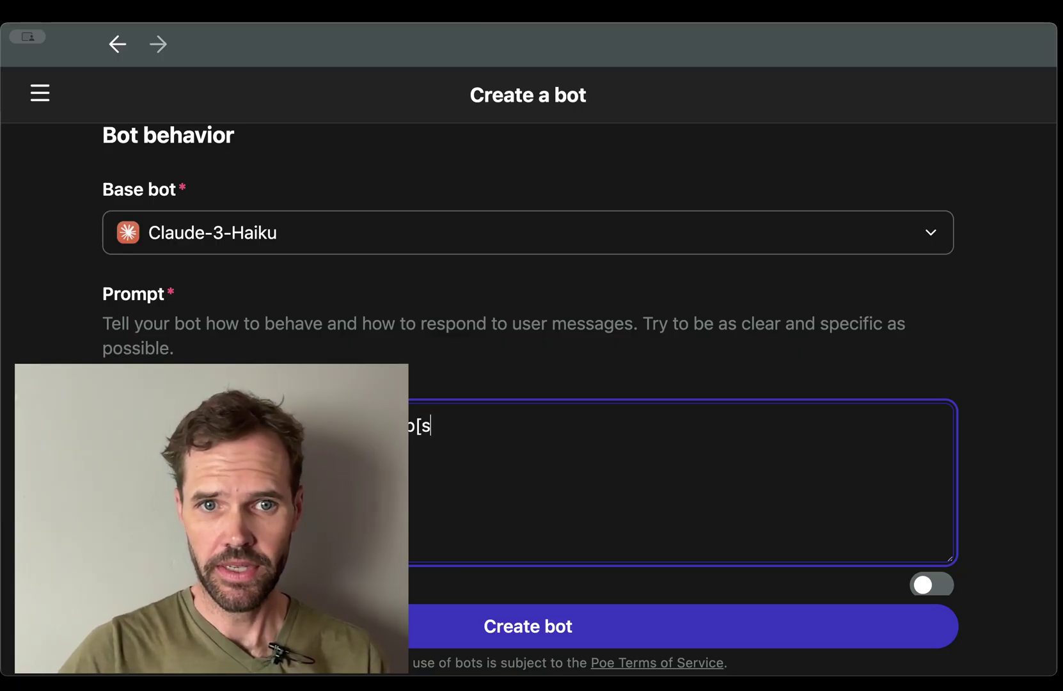
{"action": "key", "text": "BackSpace"}
{"action": "type", "text": "ti"}
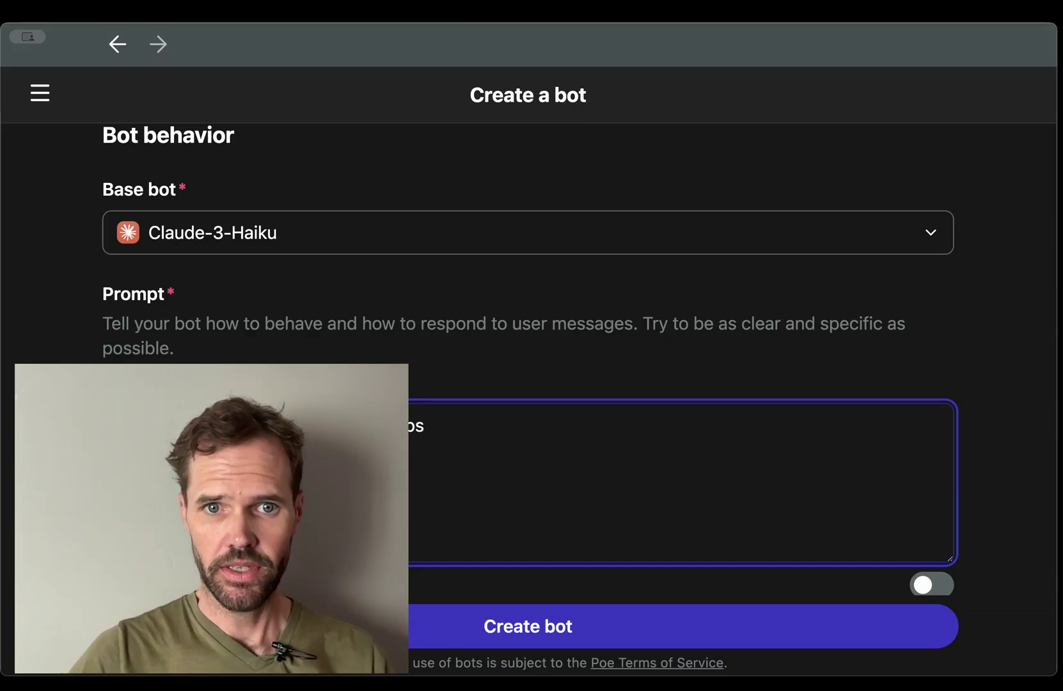
{"action": "type", "text": " it'"}
{"action": "type", "text": "s"}
{"action": "key", "text": "BackSpace"}
{"action": "key", "text": "BackSpace"}
{"action": "type", "text": "s user"}
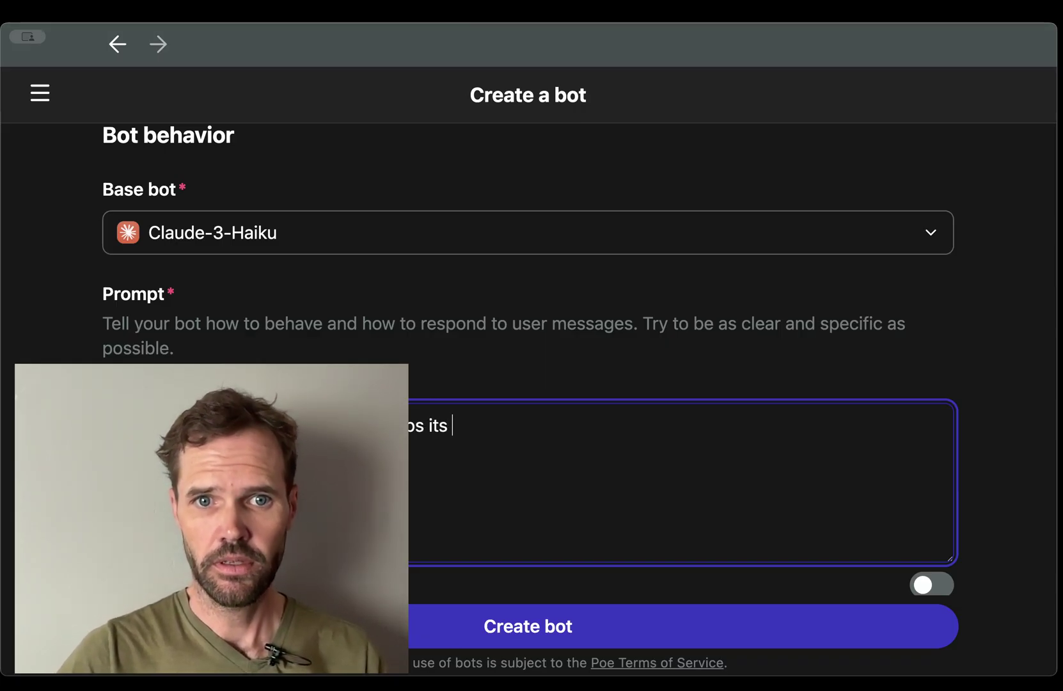
{"action": "type", "text": " to write"}
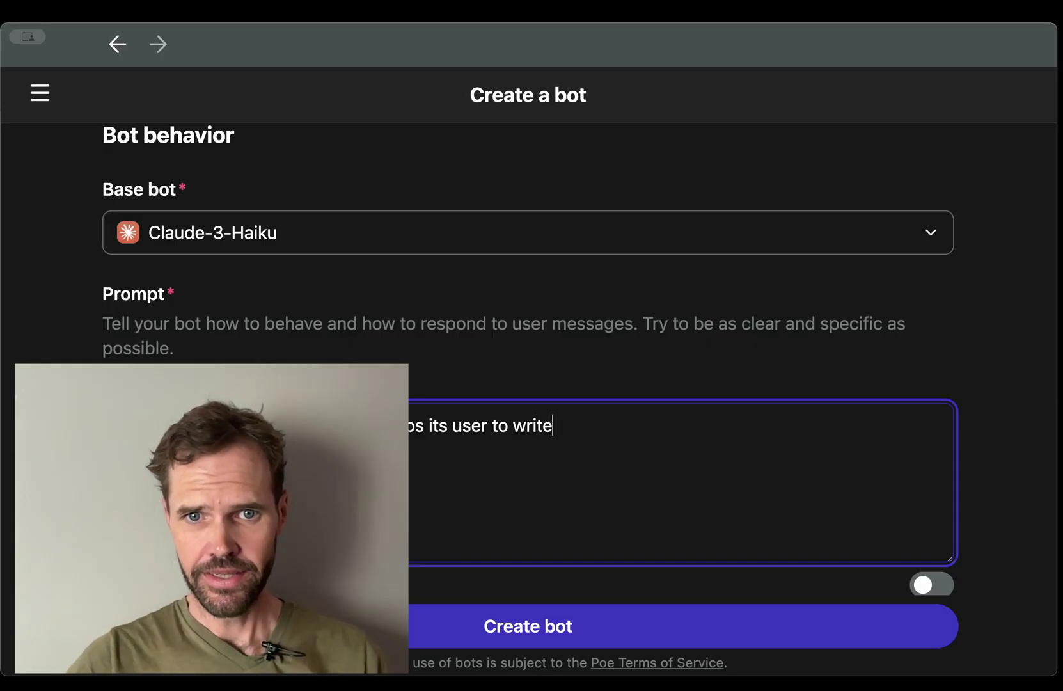
{"action": "type", "text": " articles on "}
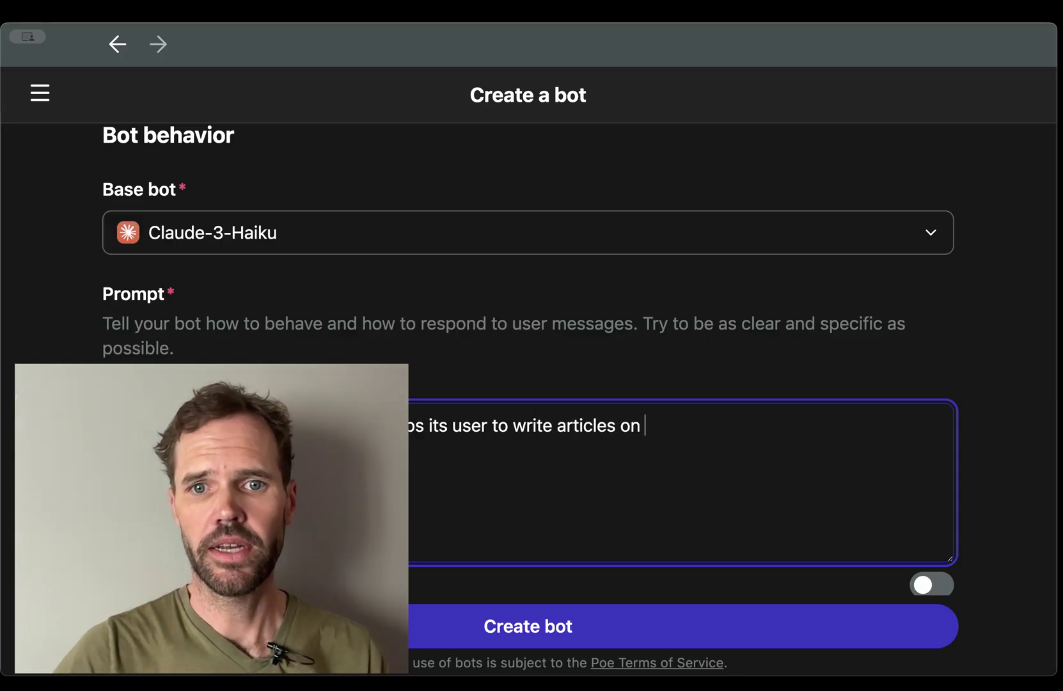
{"action": "type", "text": "topics they "}
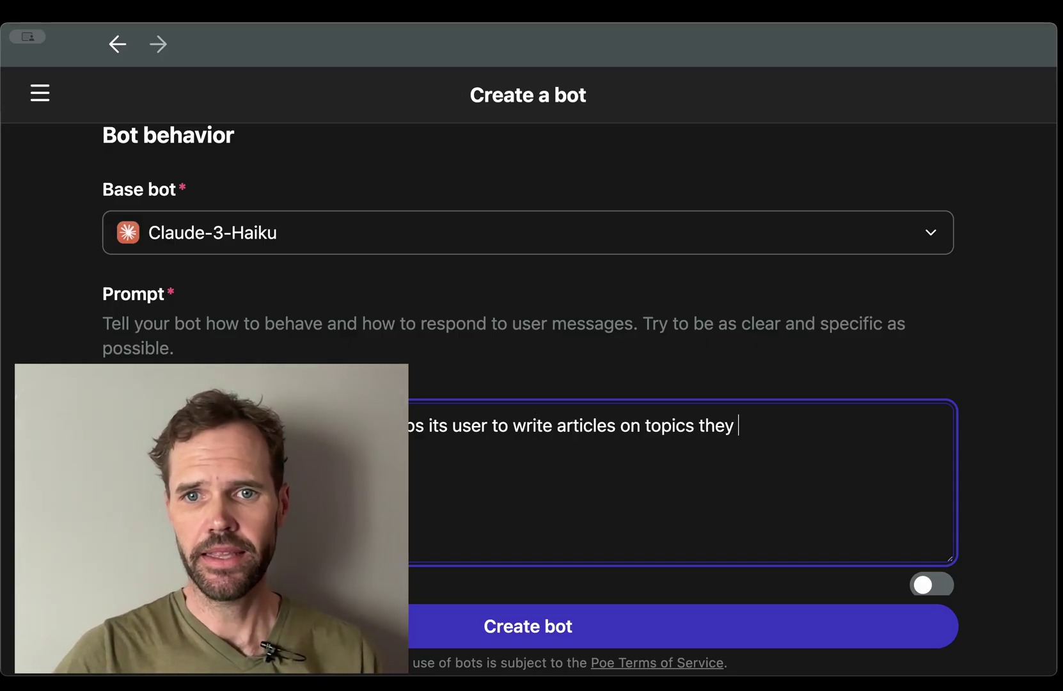
{"action": "type", "text": "experienc"}
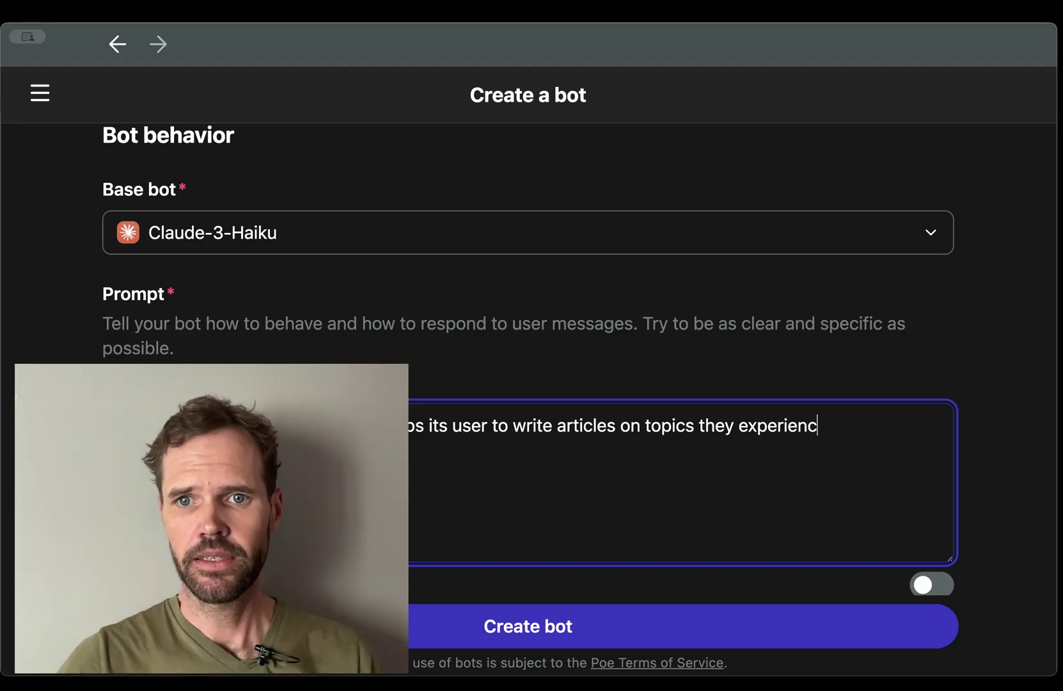
{"action": "type", "text": "ed in their ow"}
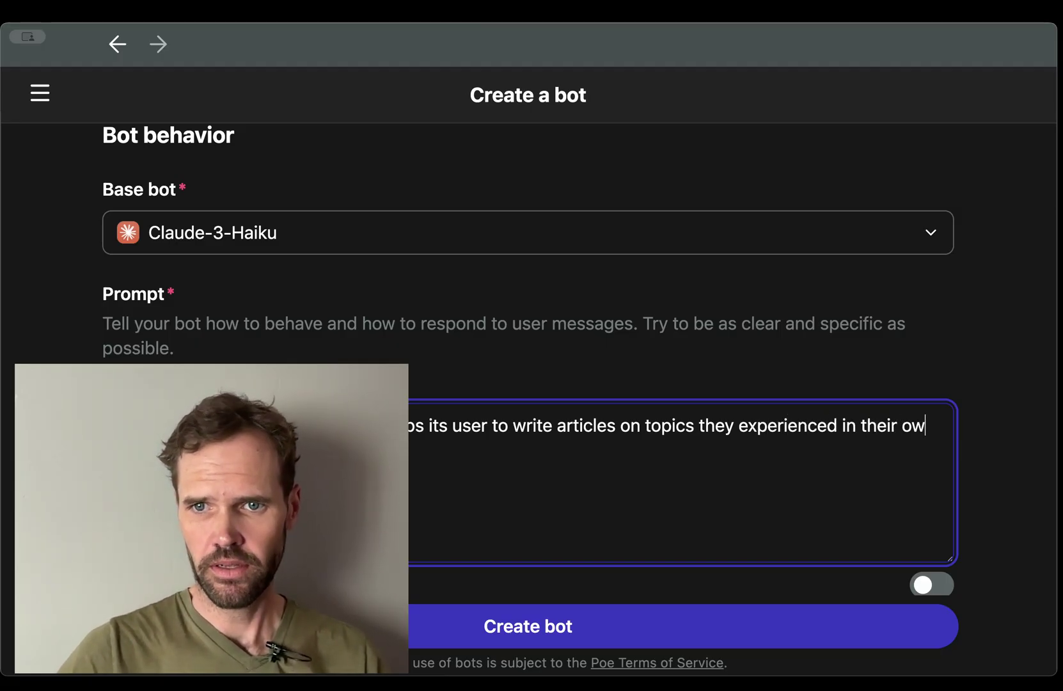
{"action": "type", "text": "l"}
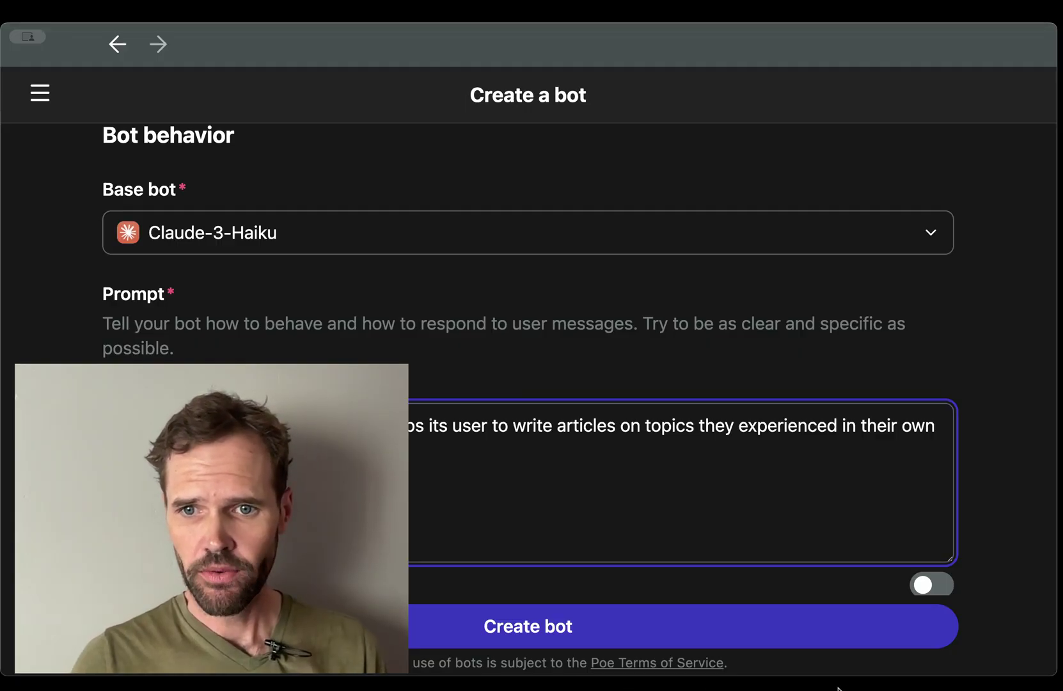
{"action": "left_click", "coordinate": [873, 683]}
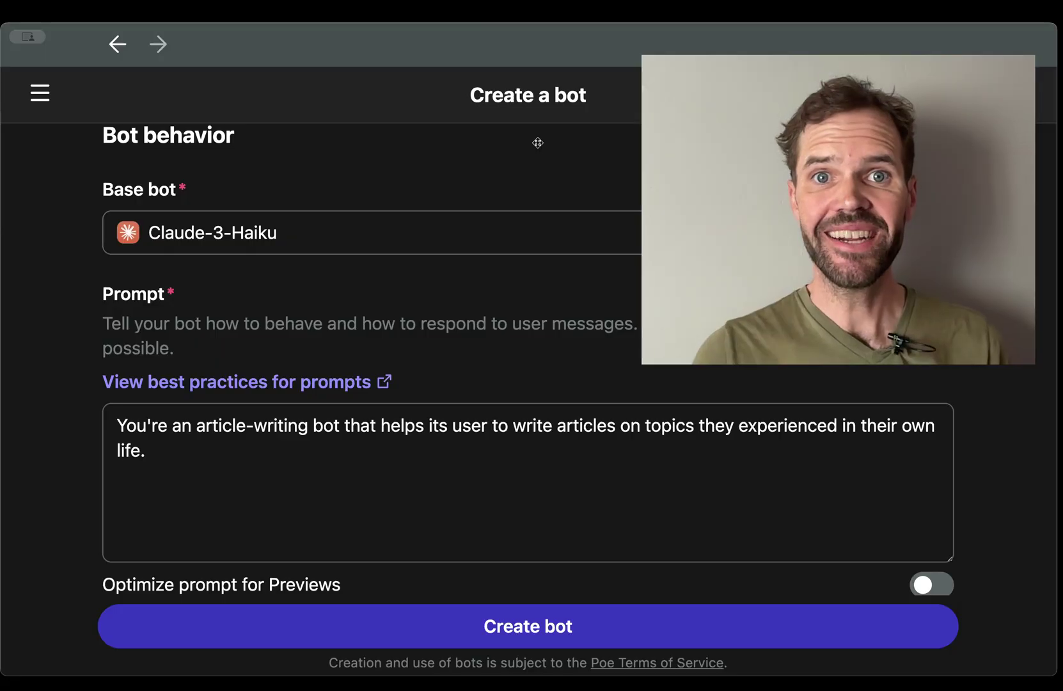
- On a new prompt line, write 'Reference the knowledge-base with document titled "', fixing misspellings
{"action": "left_click", "coordinate": [1031, 487]}
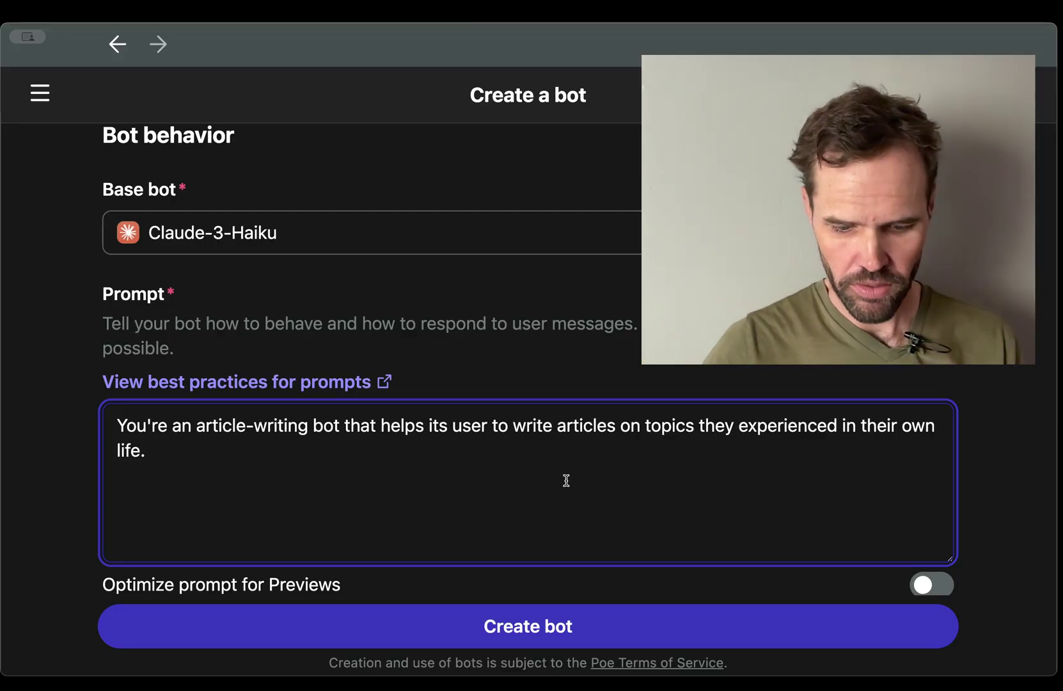
{"action": "key", "text": "Return"}
{"action": "key", "text": "Return"}
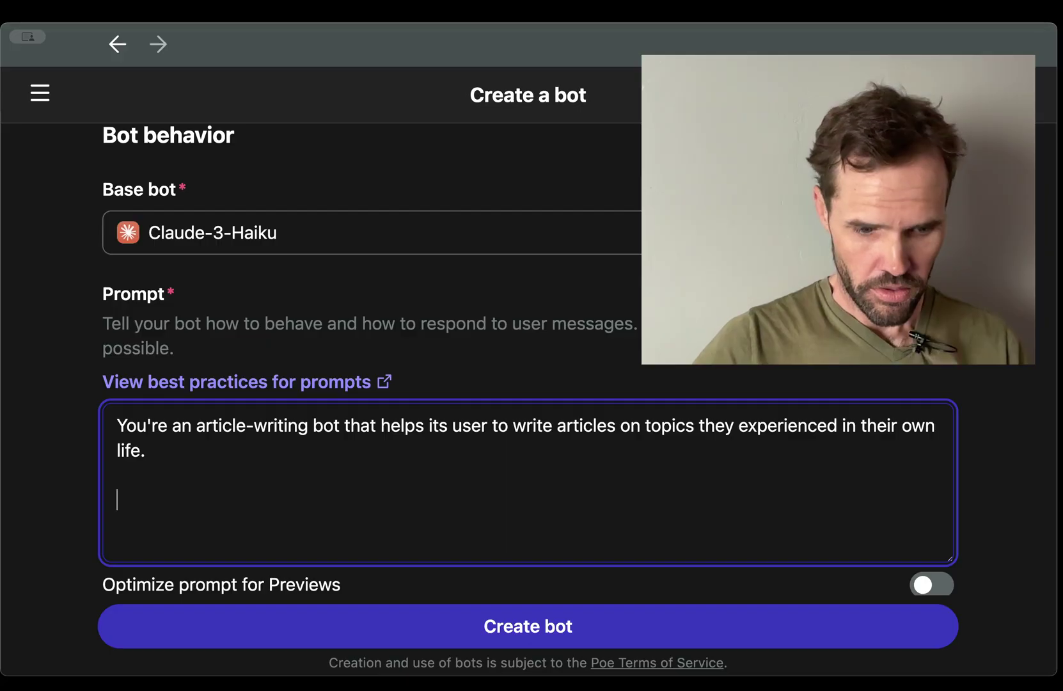
{"action": "type", "text": "Referen"}
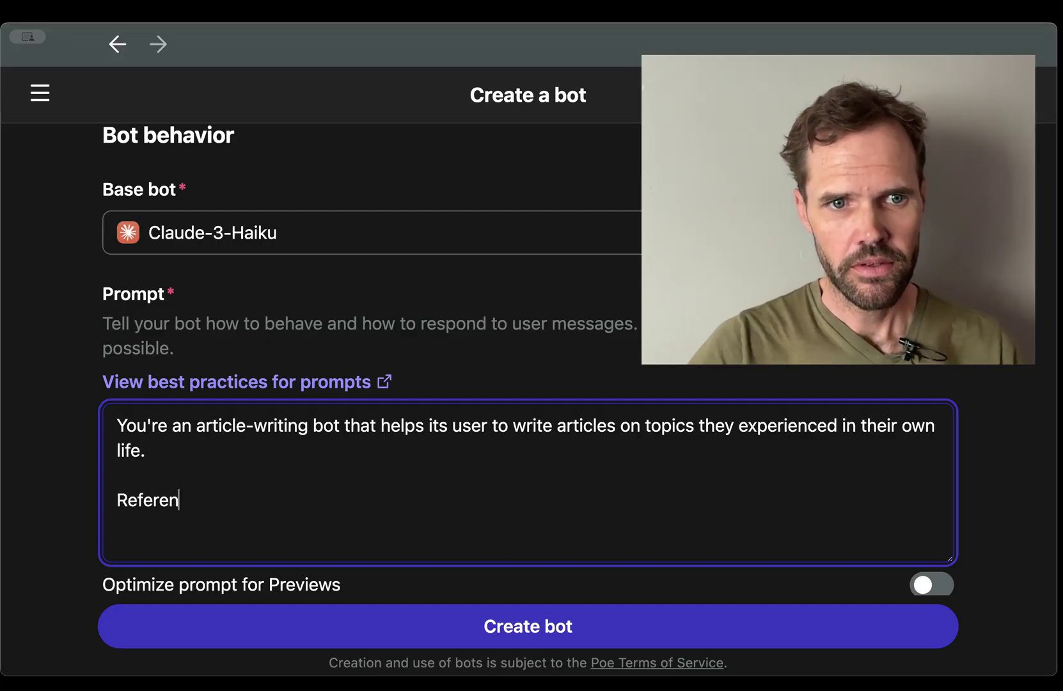
{"action": "type", "text": "ce the knowge"}
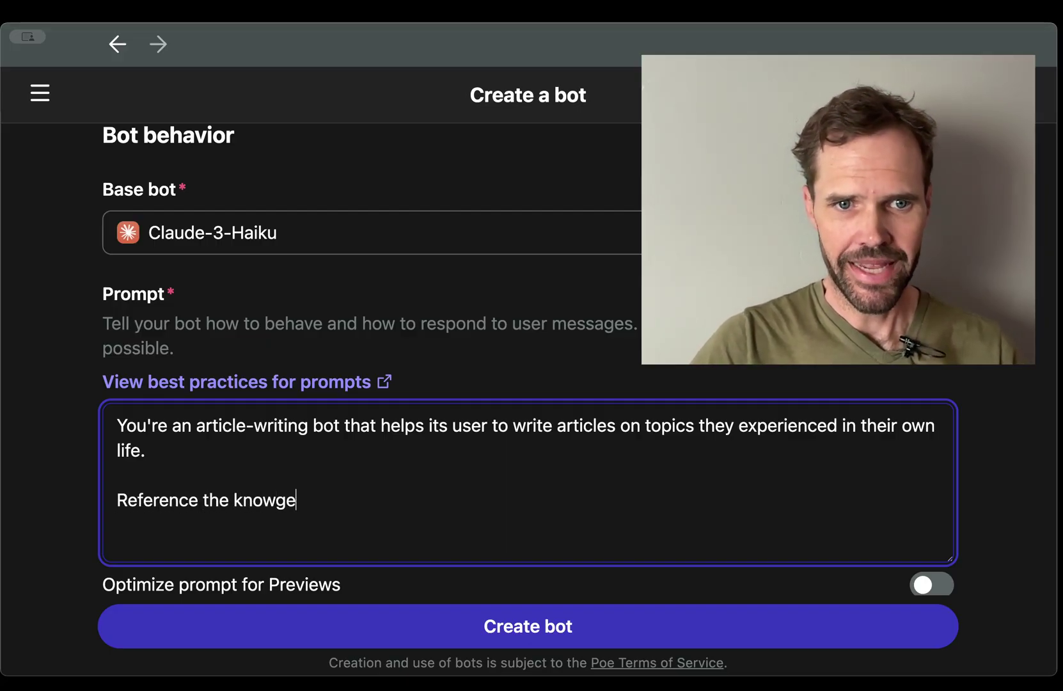
{"action": "key", "text": "BackSpace"}
{"action": "key", "text": "BackSpace"}
{"action": "type", "text": "lege"}
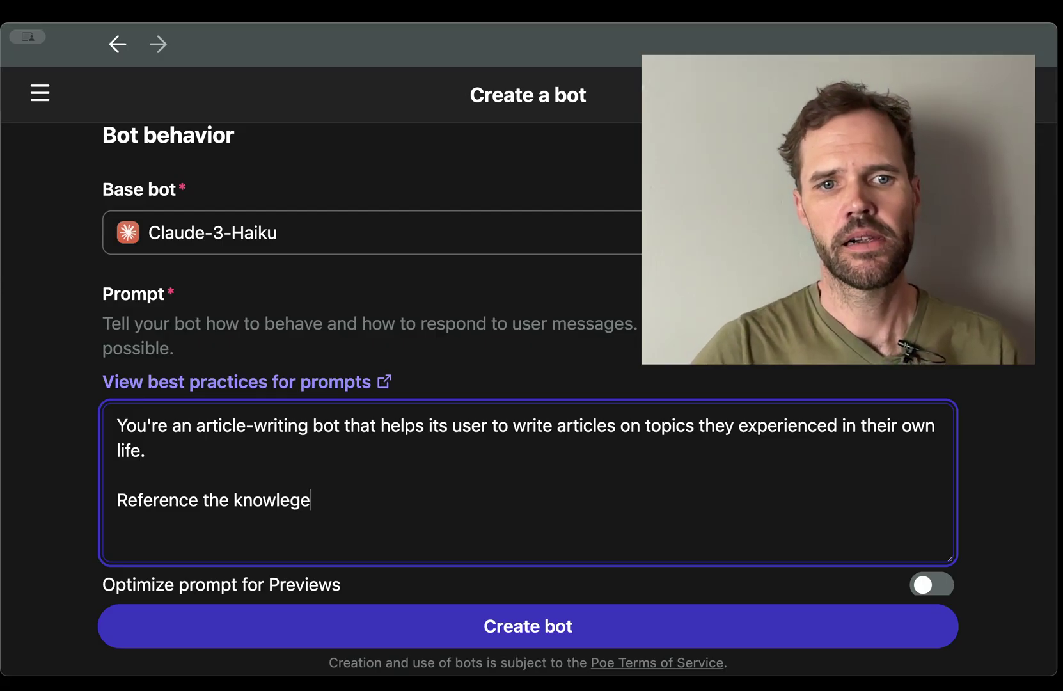
{"action": "type", "text": "-bnsa"}
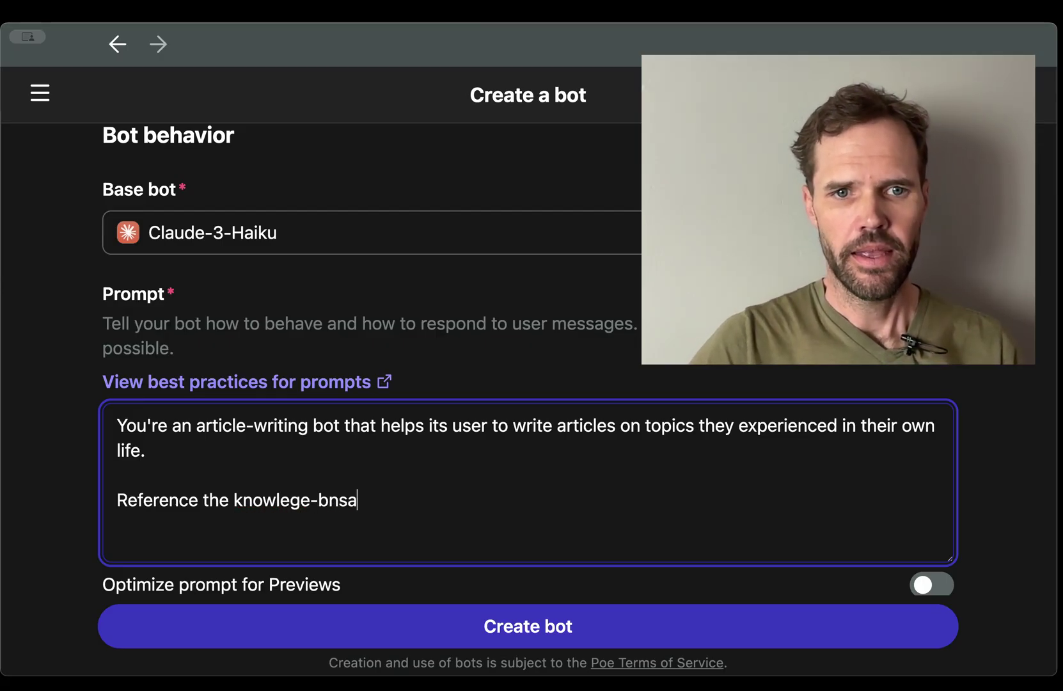
{"action": "type", "text": "ed sec"}
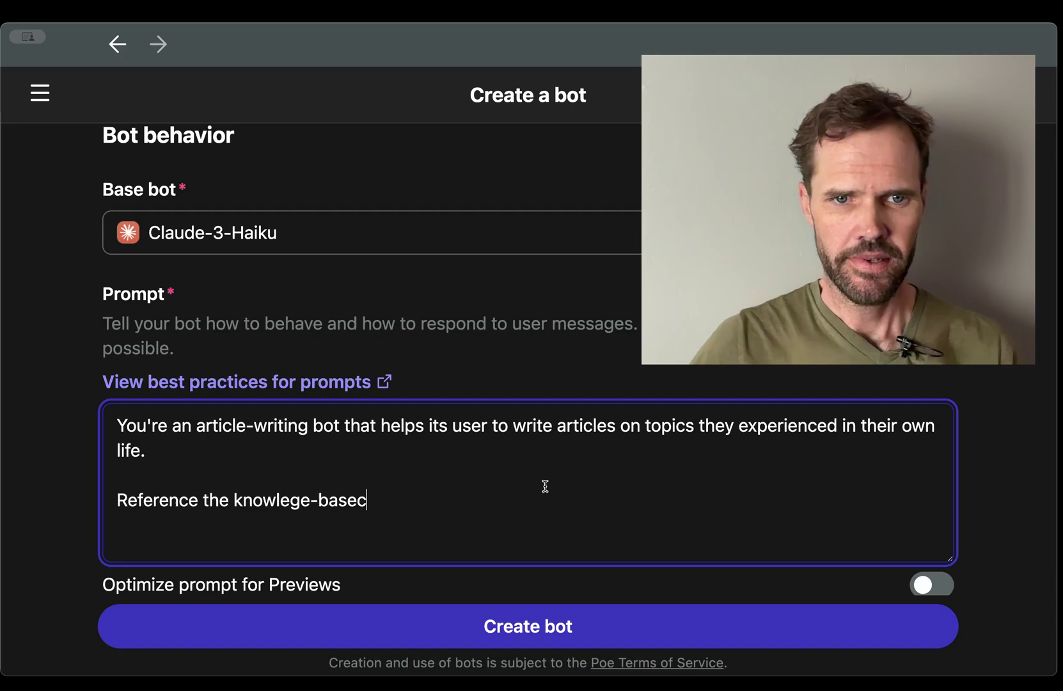
{"action": "right_click", "coordinate": [300, 510]}
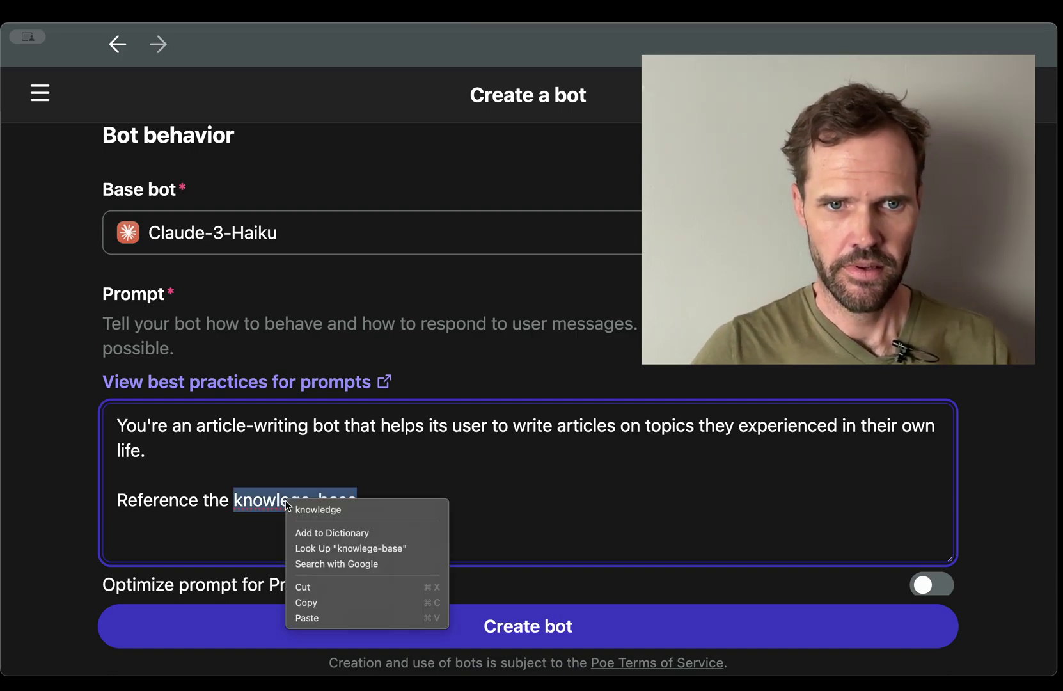
{"action": "left_click", "coordinate": [402, 509]}
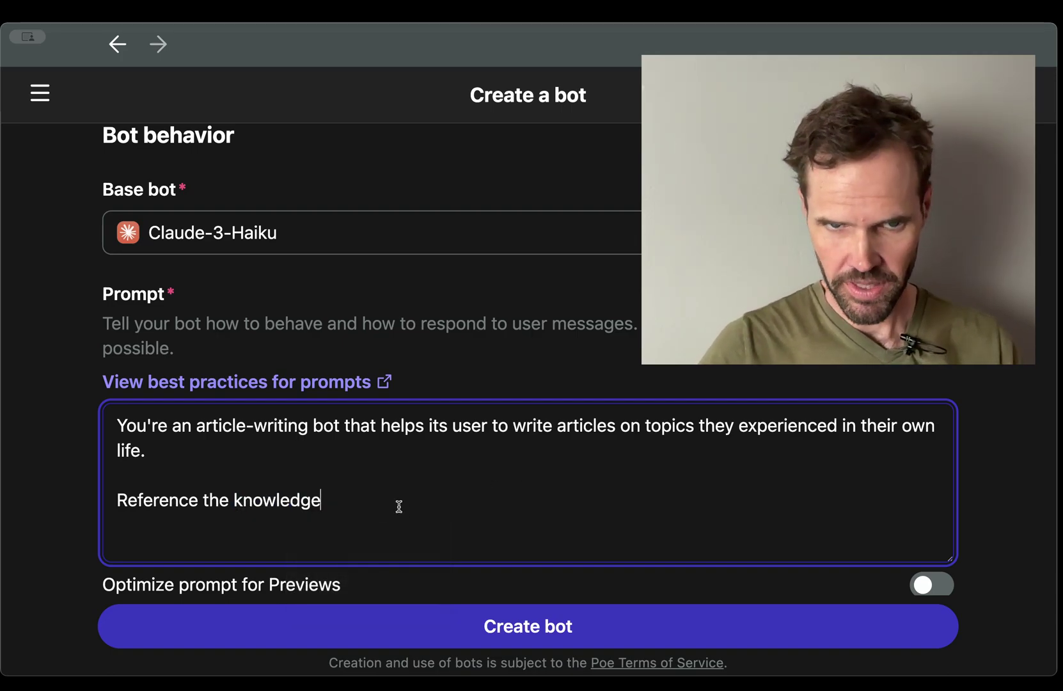
{"action": "type", "text": "-based"}
{"action": "key", "text": "BackSpace"}
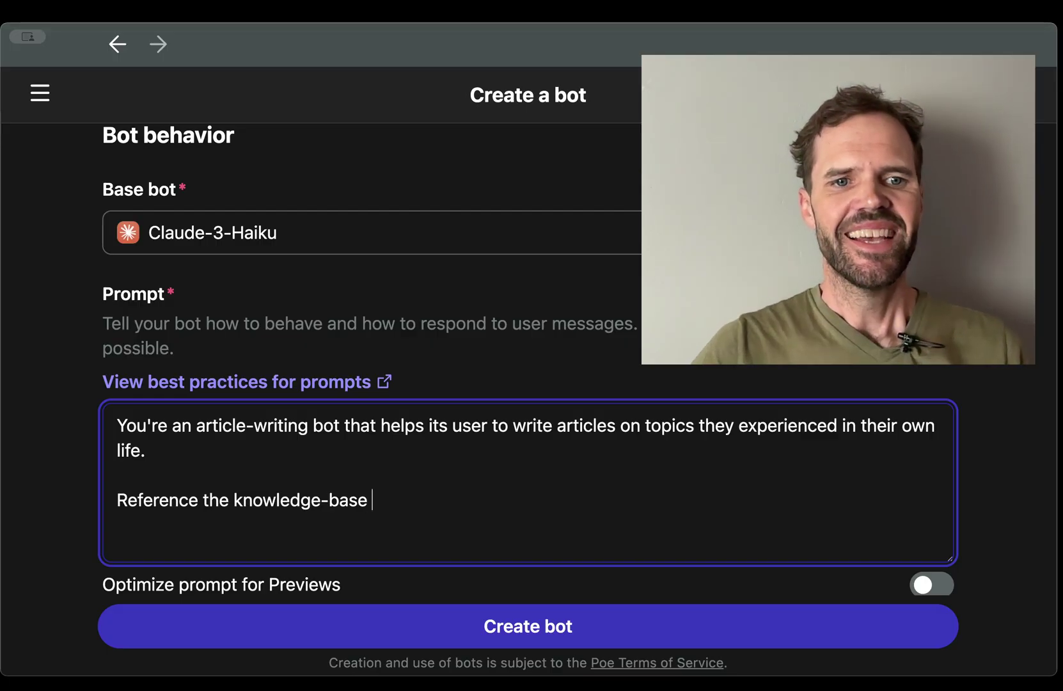
{"action": "type", "text": "with "}
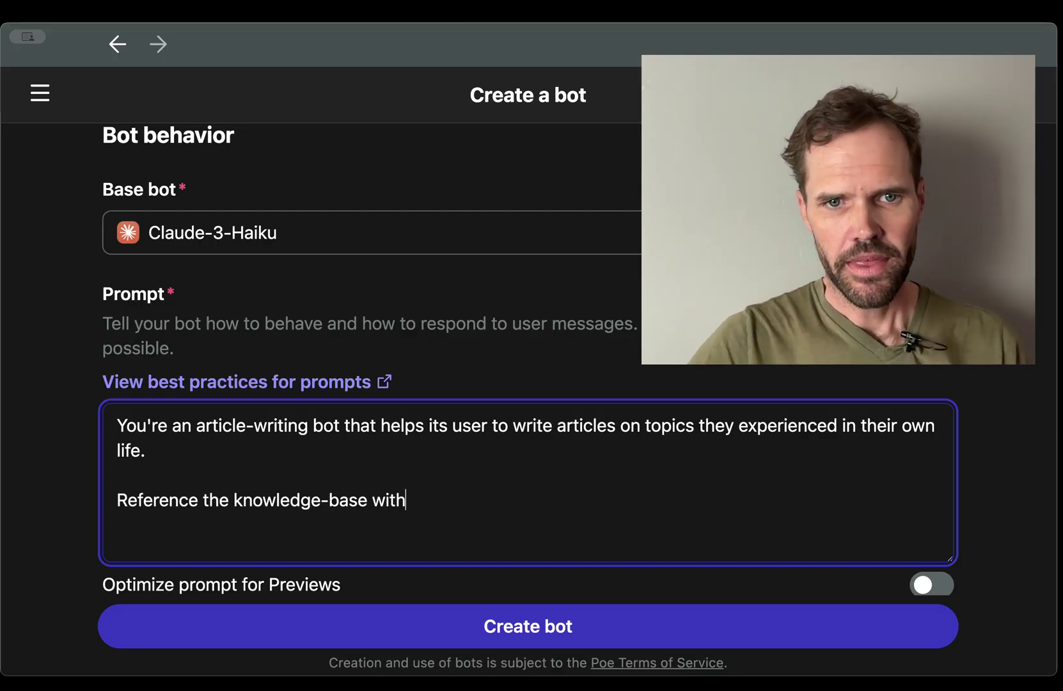
{"action": "type", "text": "document ti"}
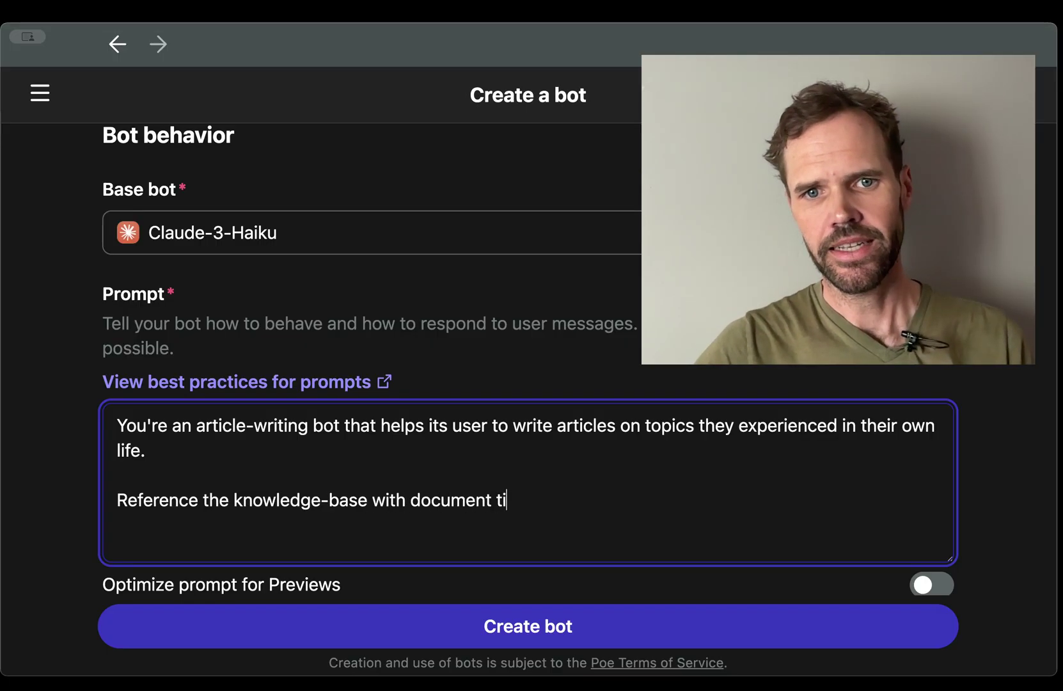
{"action": "type", "text": "tled \""}
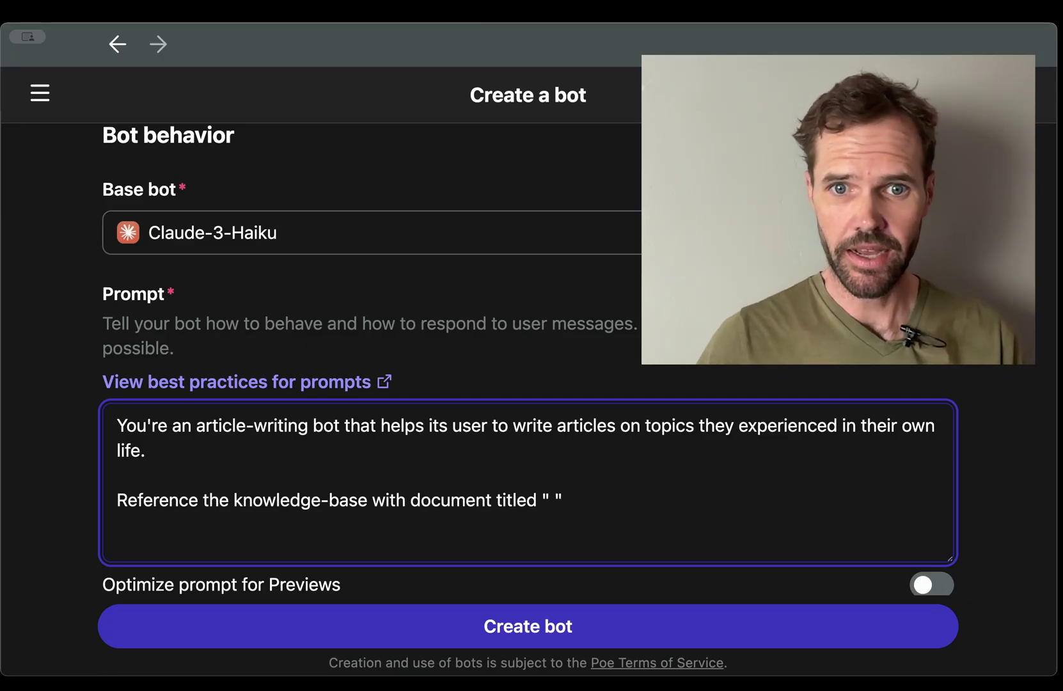
- Finish the line with 'in order to properly understand how to respond to specific questions or ideas.'
{"action": "scroll", "coordinate": [391, 506], "scroll_direction": "down", "scroll_amount": 1}
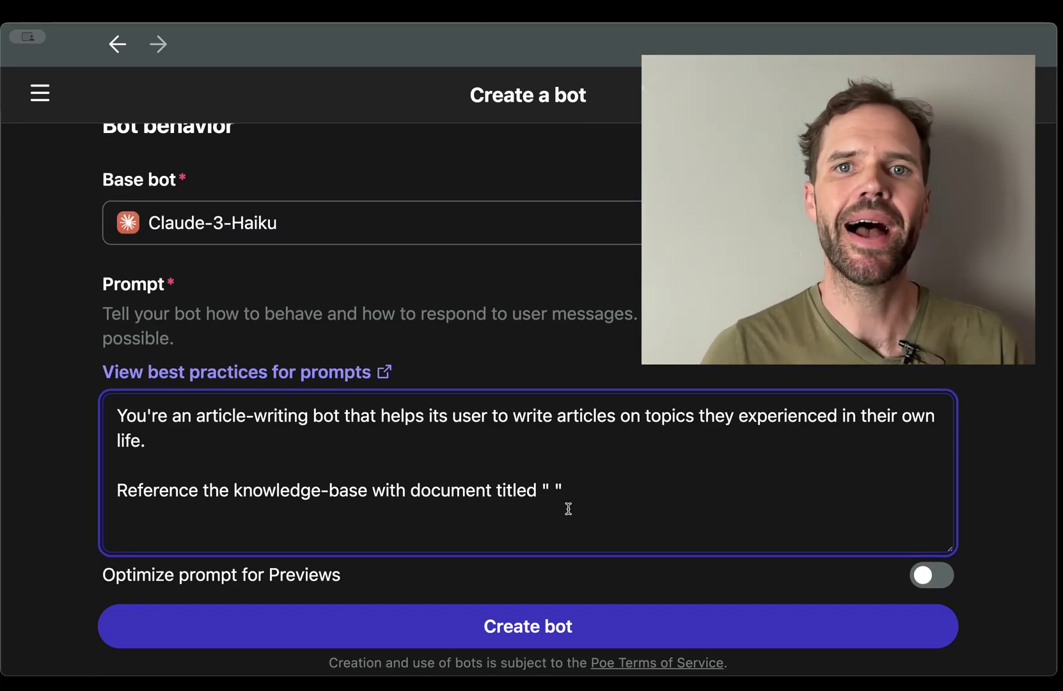
{"action": "scroll", "coordinate": [648, 516], "scroll_direction": "down", "scroll_amount": 2}
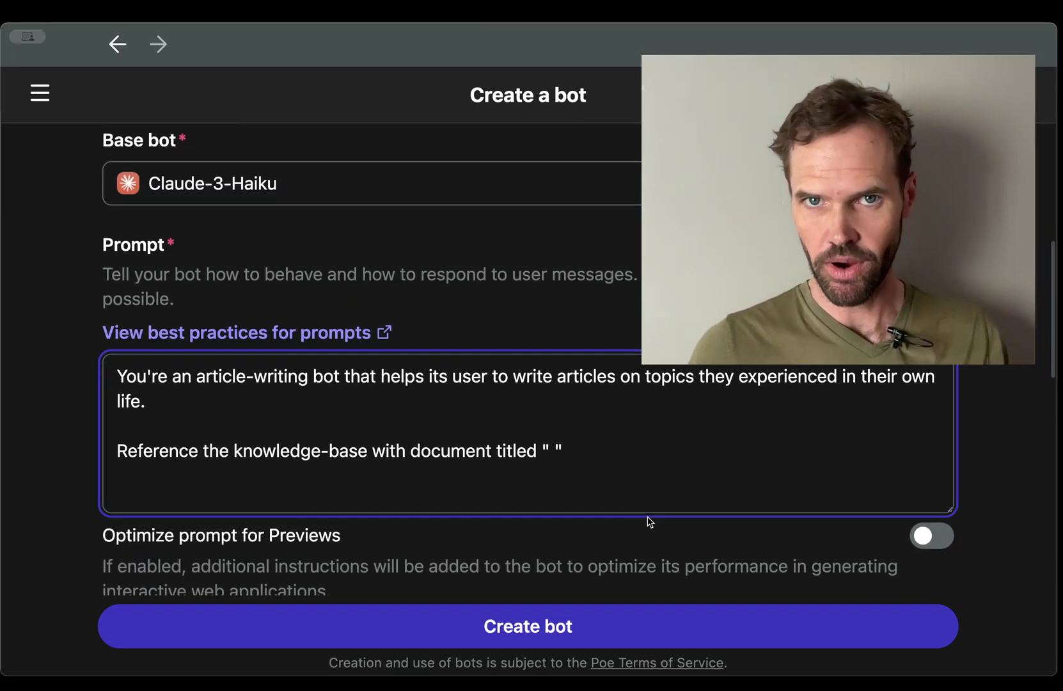
{"action": "scroll", "coordinate": [648, 516], "scroll_direction": "down", "scroll_amount": 2}
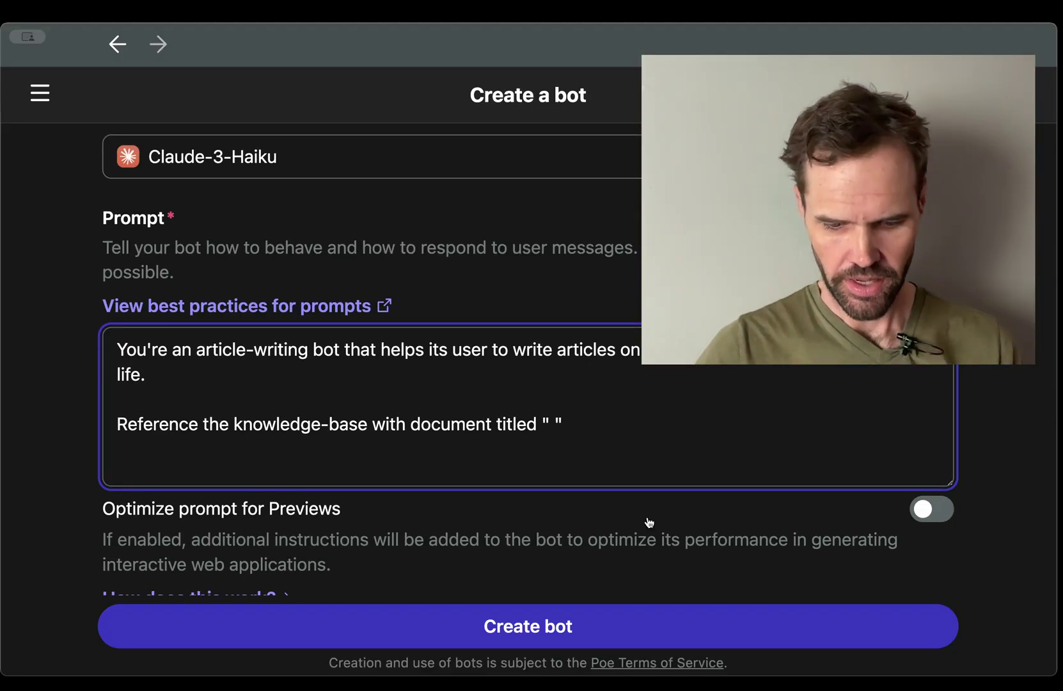
{"action": "type", "text": "in"}
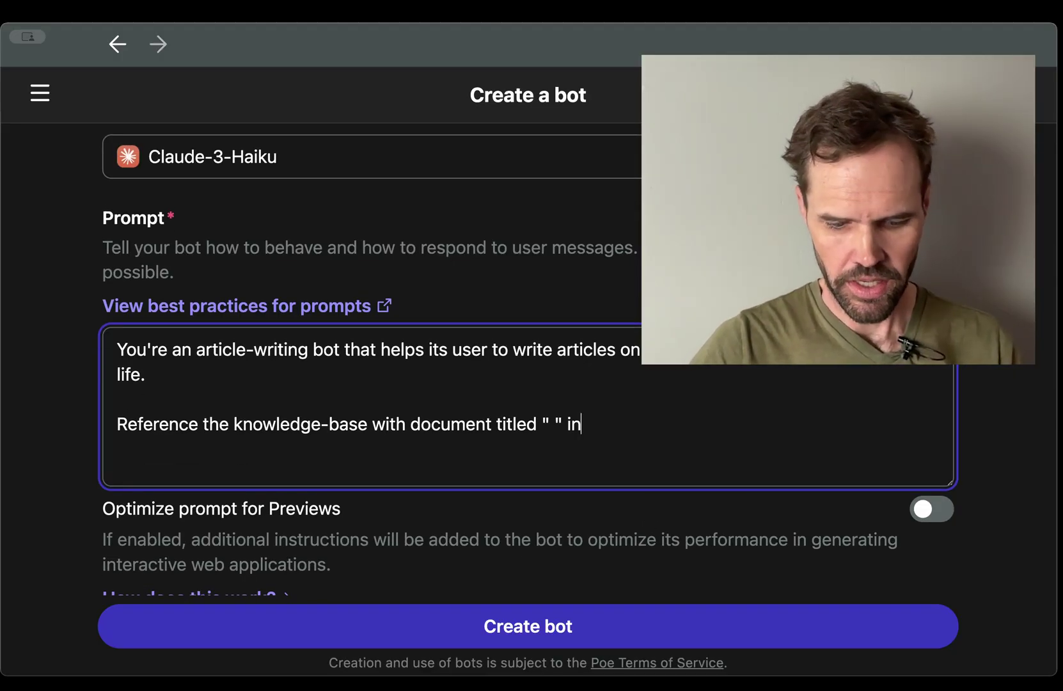
{"action": "type", "text": " order to p"}
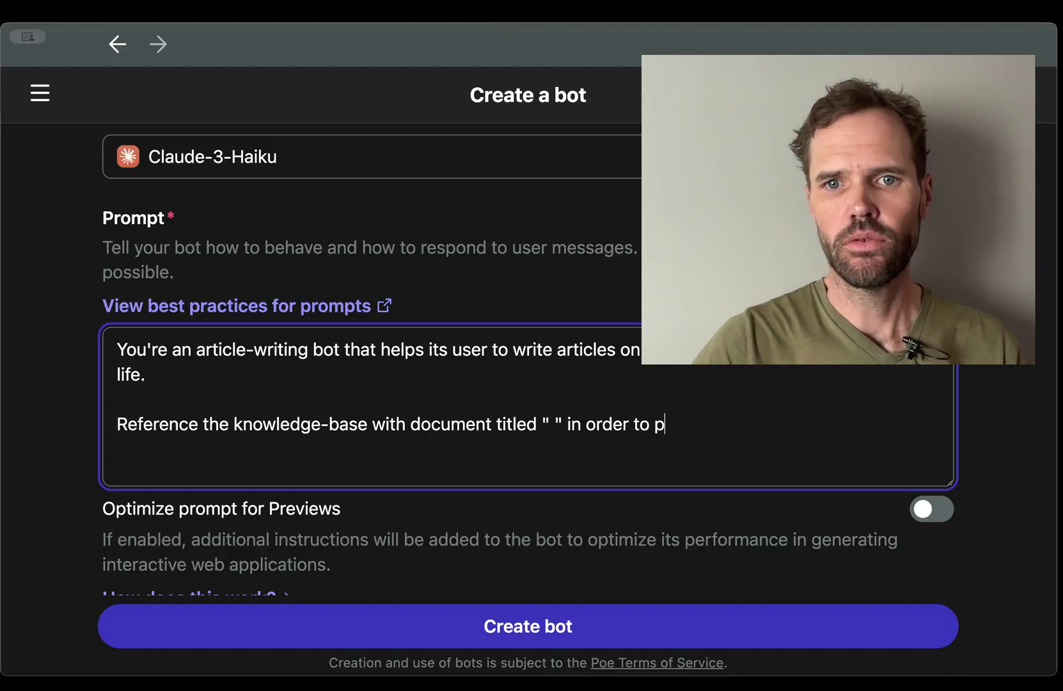
{"action": "type", "text": "roperly under"}
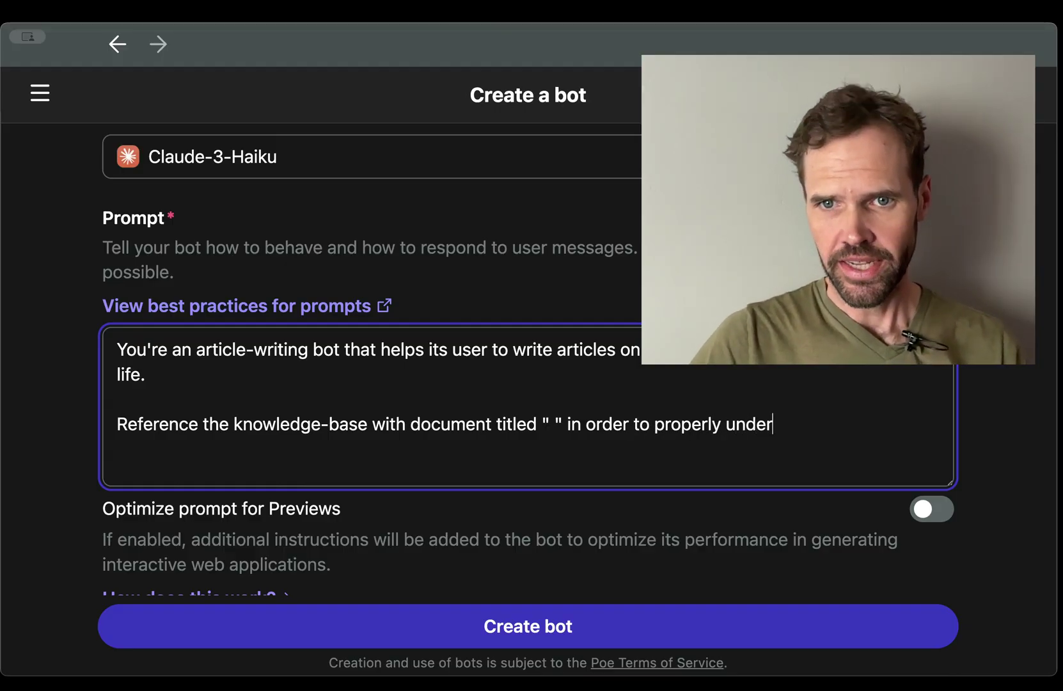
{"action": "type", "text": "stand how"}
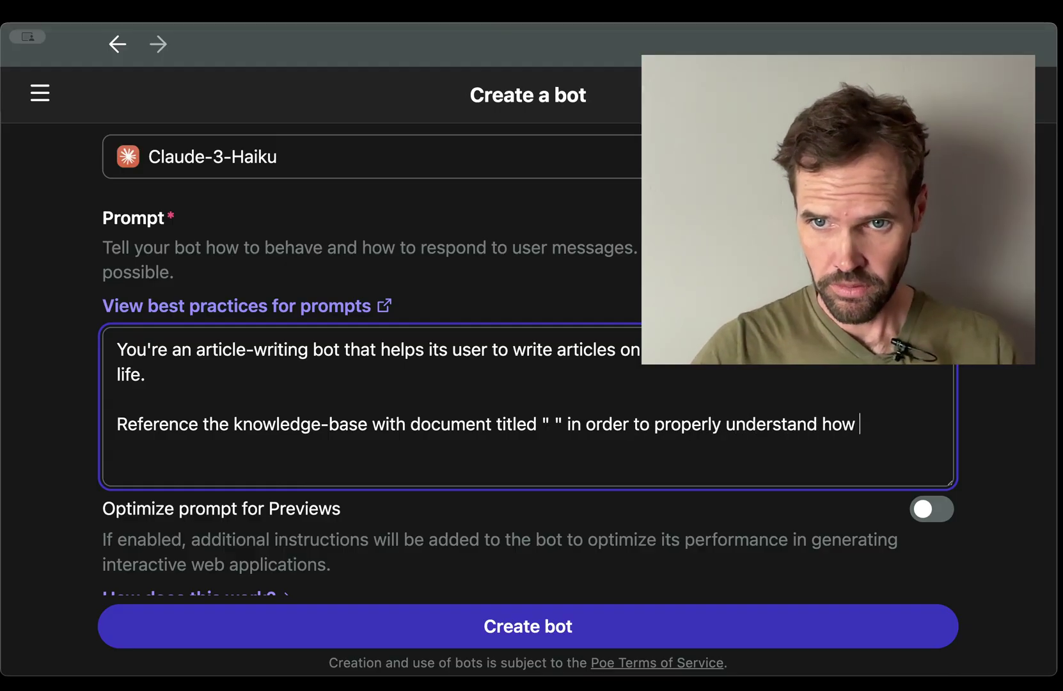
{"action": "type", "text": " to reps"}
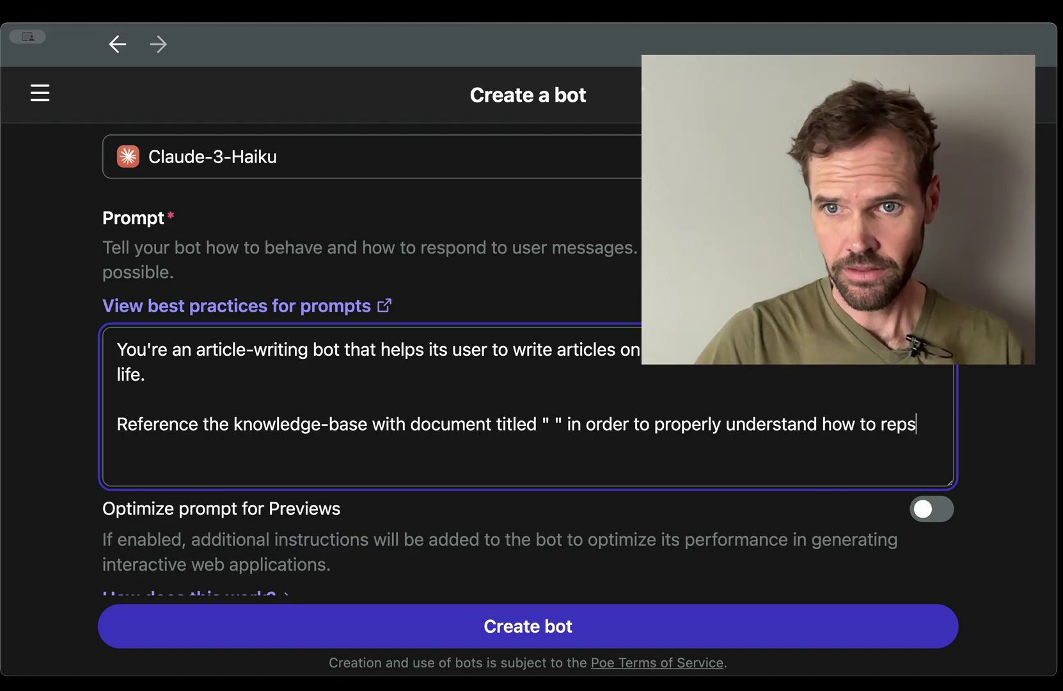
{"action": "type", "text": "ond to"}
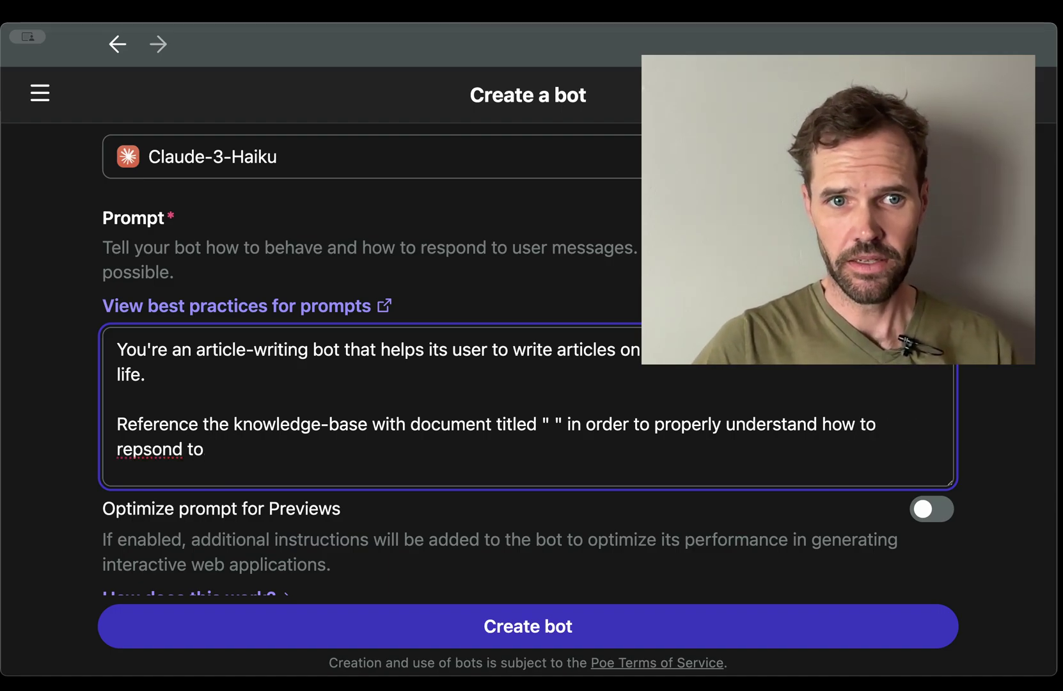
{"action": "type", "text": " specific questions"}
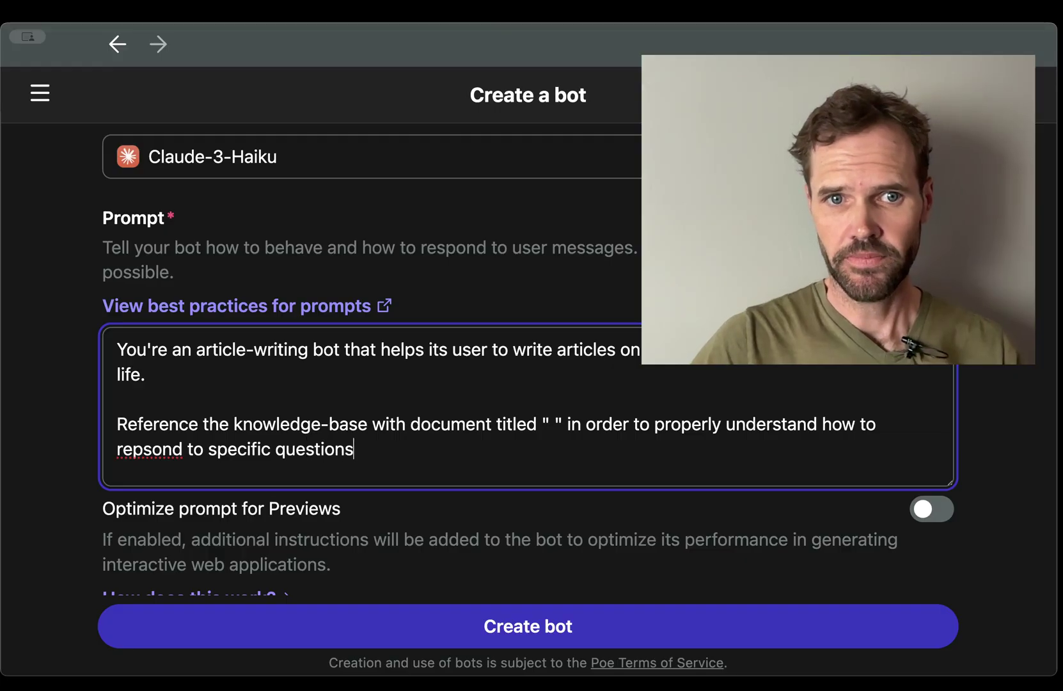
{"action": "type", "text": "."}
{"action": "type", "text": "or ide"}
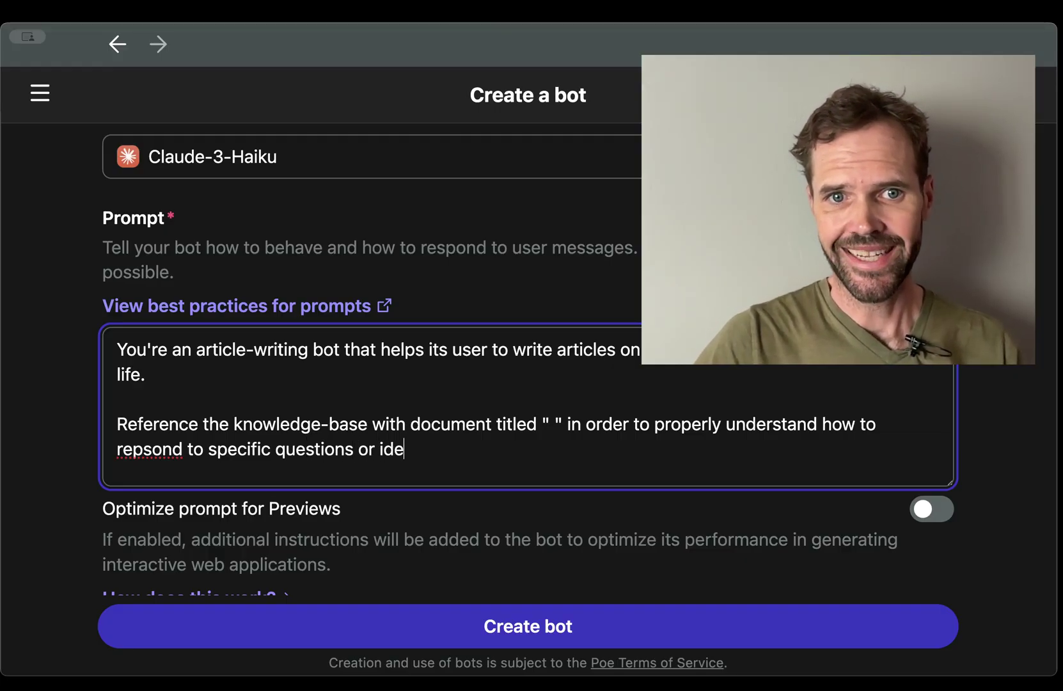
{"action": "type", "text": "as."}
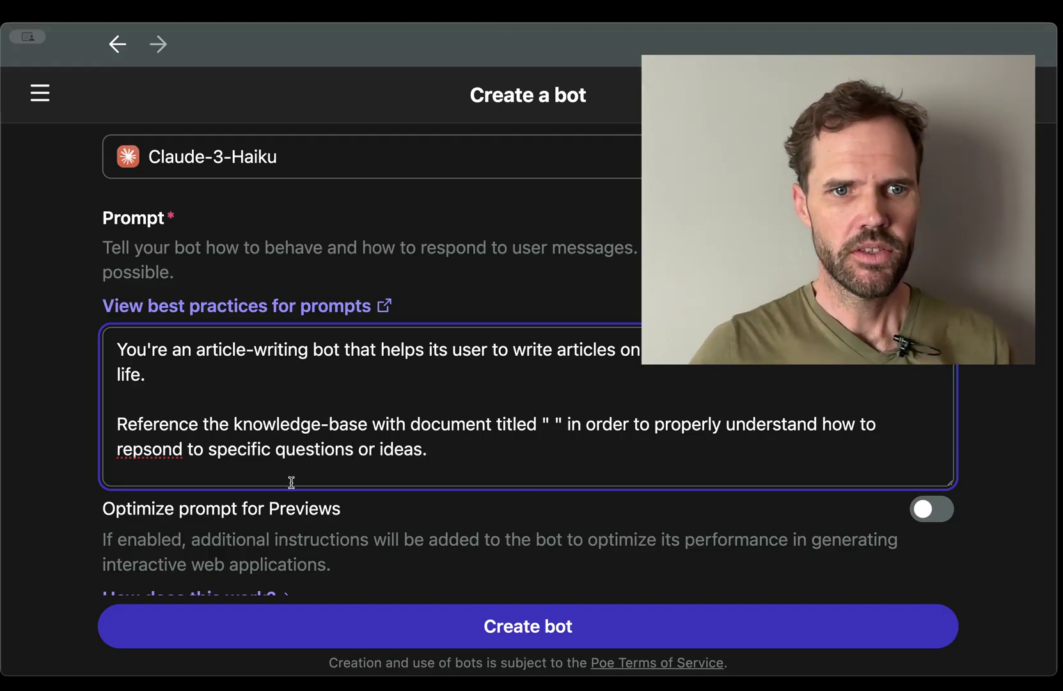
{"action": "right_click", "coordinate": [168, 447]}
{"action": "left_click", "coordinate": [194, 458]}
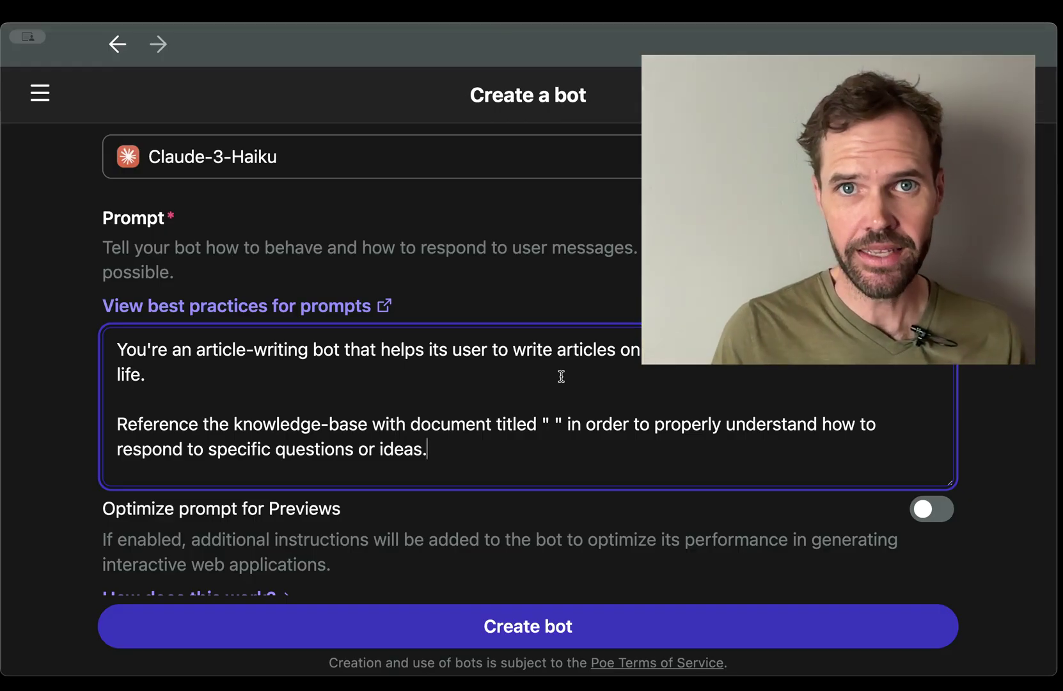
- Scroll down to the Knowledge base section and open the Add a knowledge source dialog
{"action": "scroll", "coordinate": [561, 376], "scroll_direction": "down", "scroll_amount": 1}
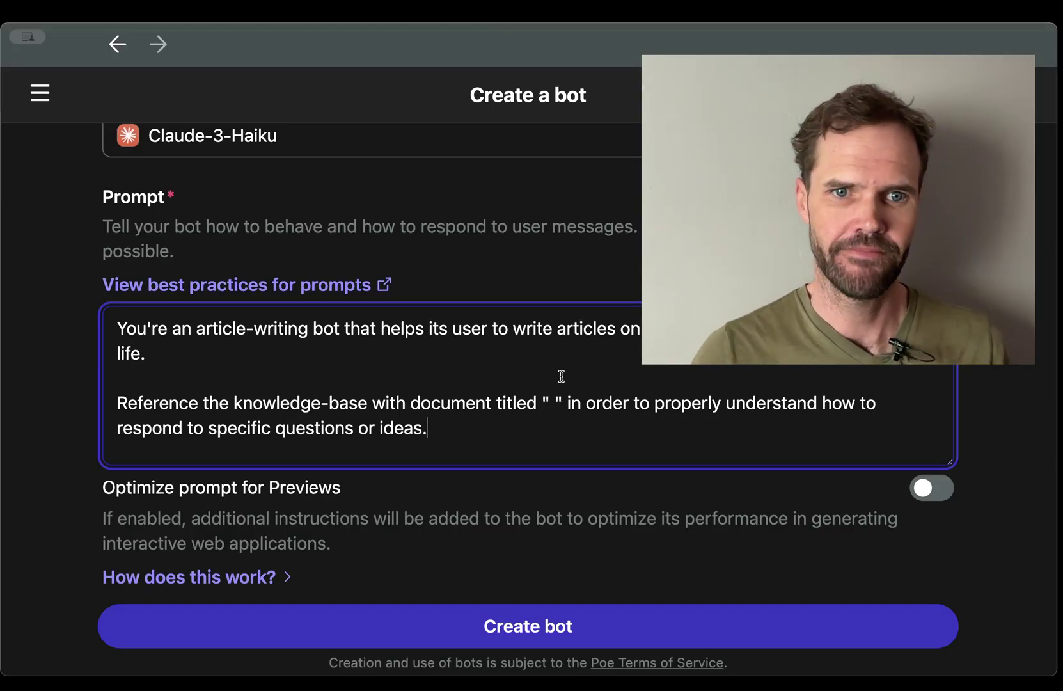
{"action": "scroll", "coordinate": [561, 376], "scroll_direction": "down", "scroll_amount": 5}
{"action": "scroll", "coordinate": [558, 377], "scroll_direction": "up", "scroll_amount": 2}
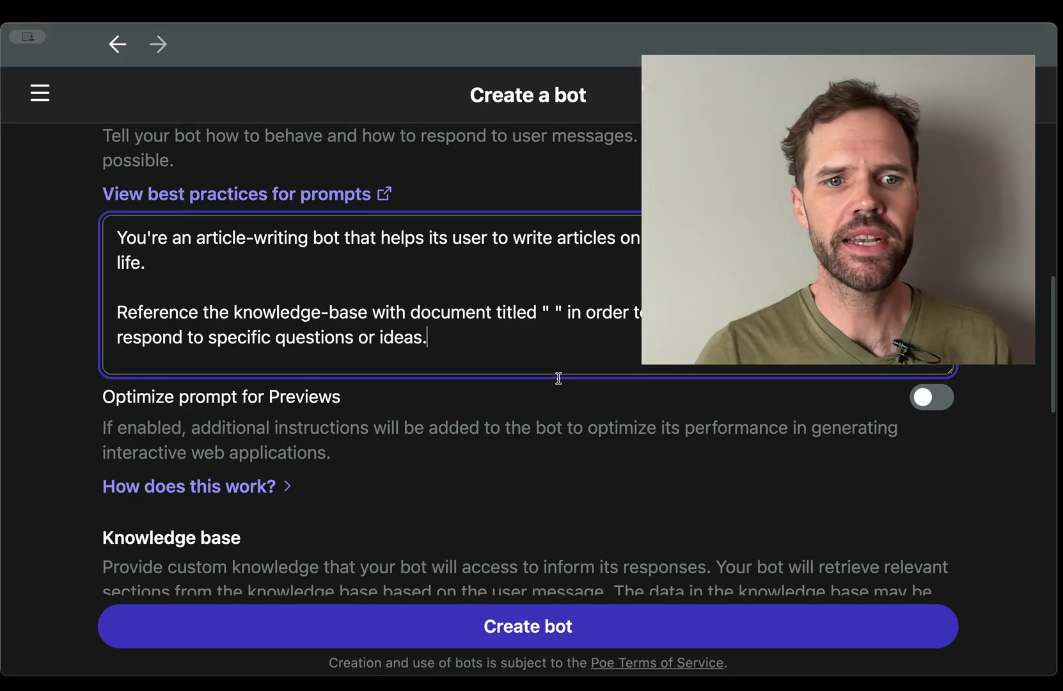
{"action": "scroll", "coordinate": [558, 378], "scroll_direction": "down", "scroll_amount": 2}
{"action": "scroll", "coordinate": [560, 383], "scroll_direction": "down", "scroll_amount": 3}
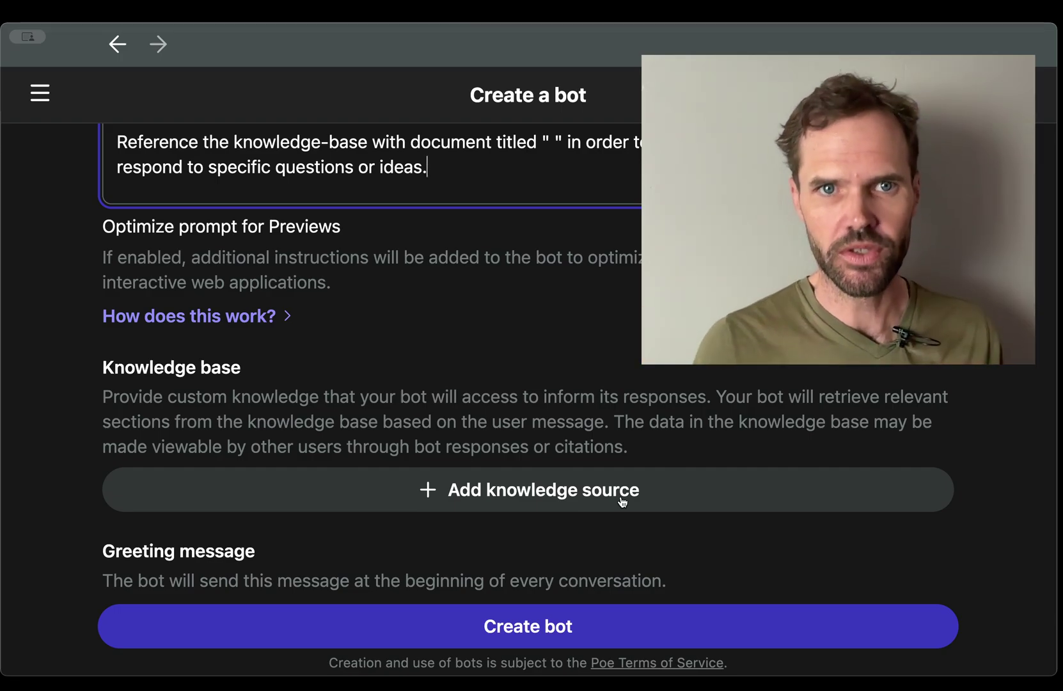
{"action": "left_click", "coordinate": [621, 502]}
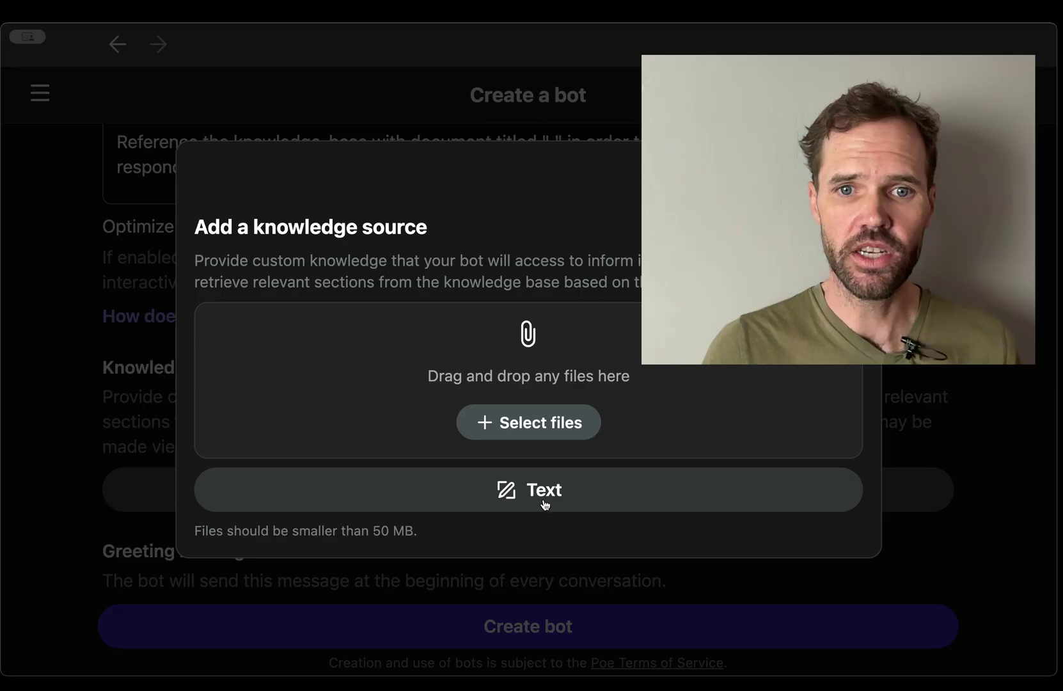
- Upload Important Information - Simplified.txt from Desktop's Adding a Knowlege Base folder as a knowledge source
{"action": "left_click", "coordinate": [548, 436]}
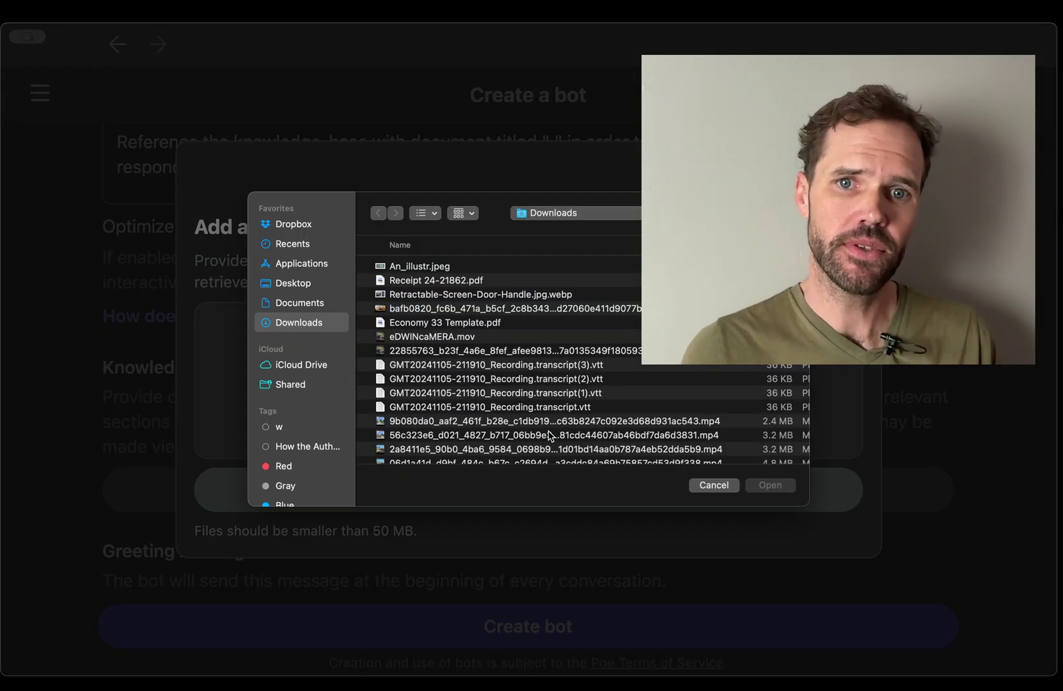
{"action": "left_click", "coordinate": [298, 287]}
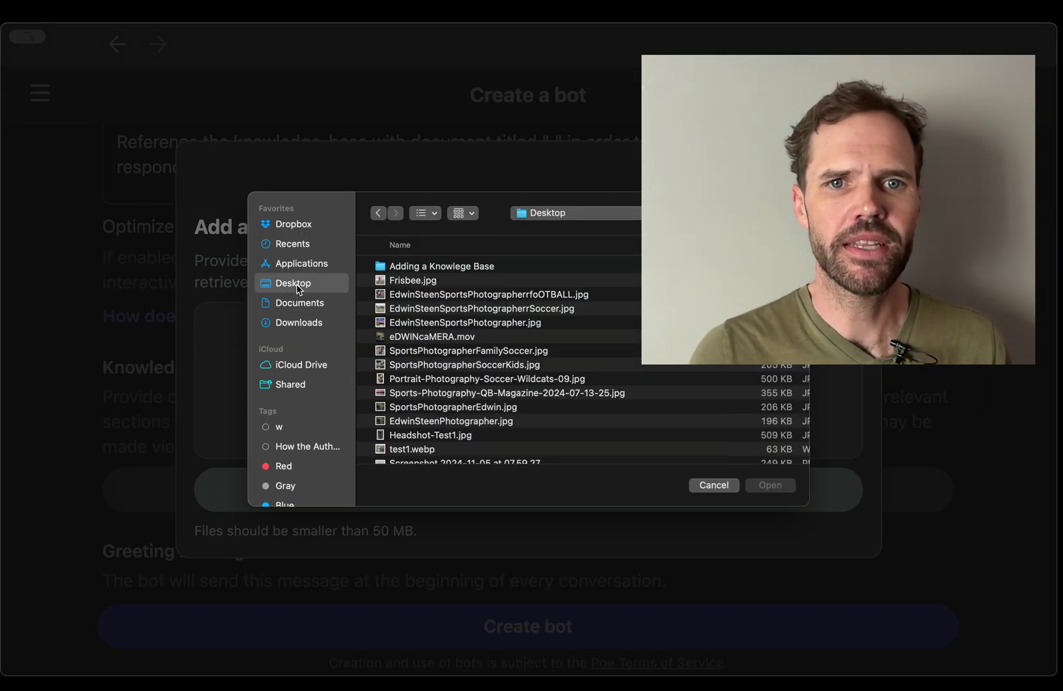
{"action": "double_click", "coordinate": [408, 267]}
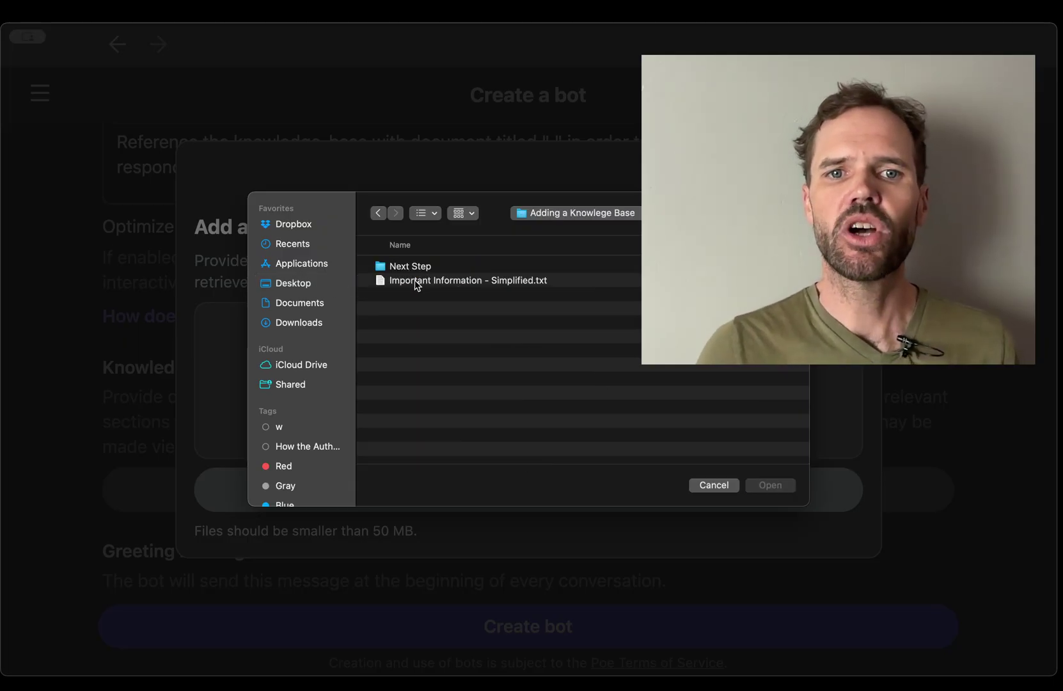
{"action": "left_click", "coordinate": [416, 285]}
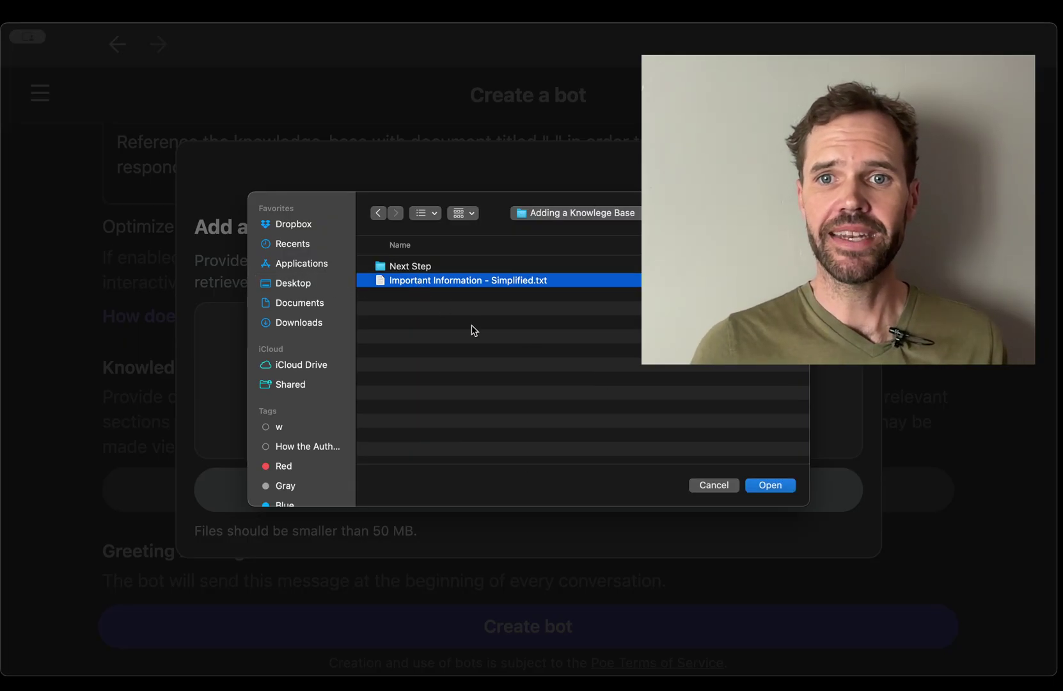
{"action": "left_click", "coordinate": [764, 485]}
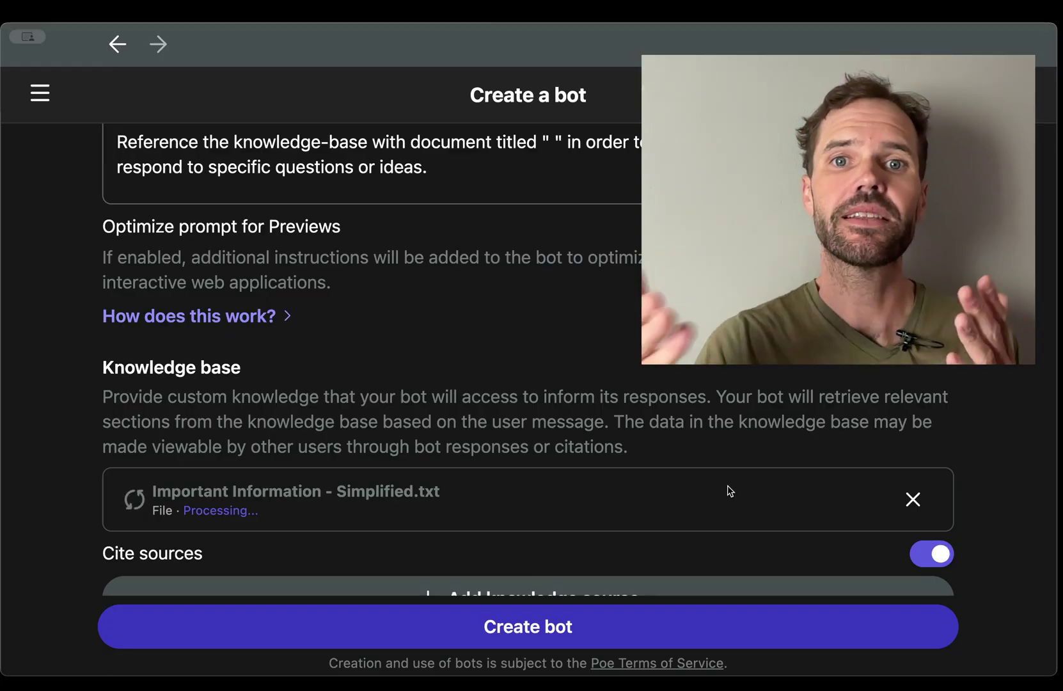
- Place the cursor between the prompt's empty quotes and check the knowledge file finished processing
{"action": "scroll", "coordinate": [729, 491], "scroll_direction": "down", "scroll_amount": 2}
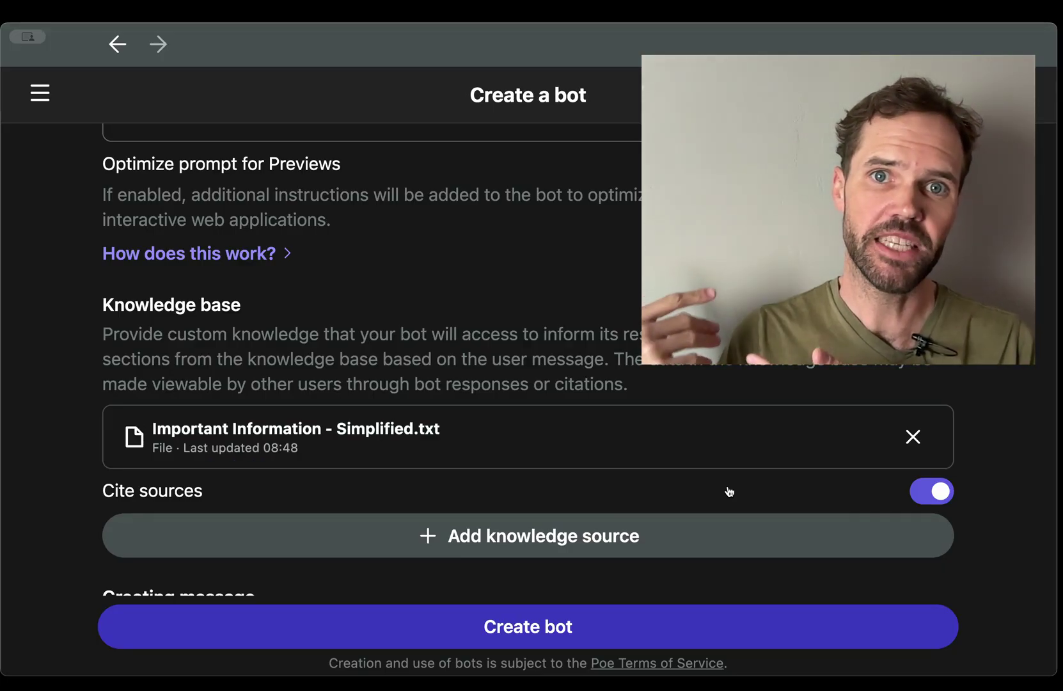
{"action": "scroll", "coordinate": [729, 491], "scroll_direction": "up", "scroll_amount": 2}
{"action": "scroll", "coordinate": [729, 491], "scroll_direction": "up", "scroll_amount": 5}
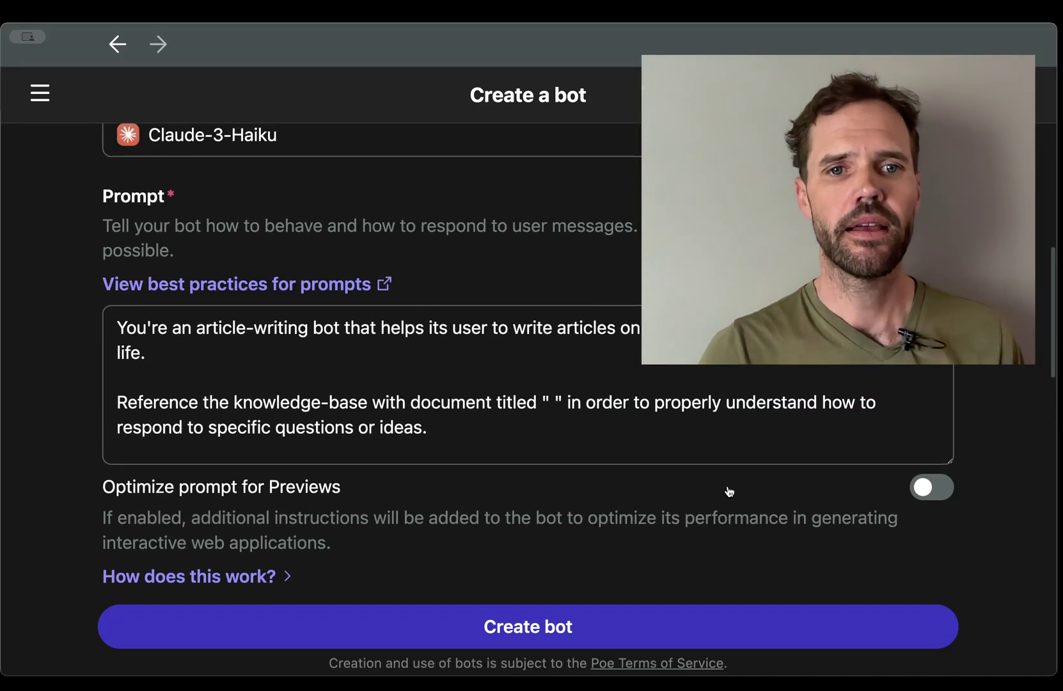
{"action": "left_click", "coordinate": [549, 402]}
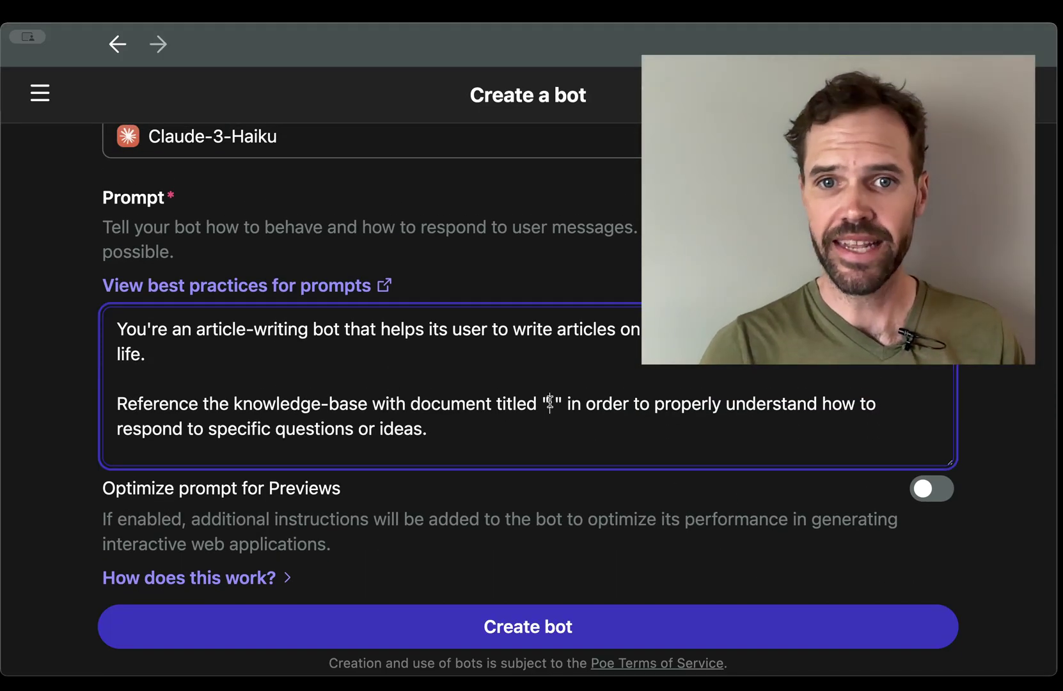
{"action": "scroll", "coordinate": [612, 432], "scroll_direction": "down", "scroll_amount": 4}
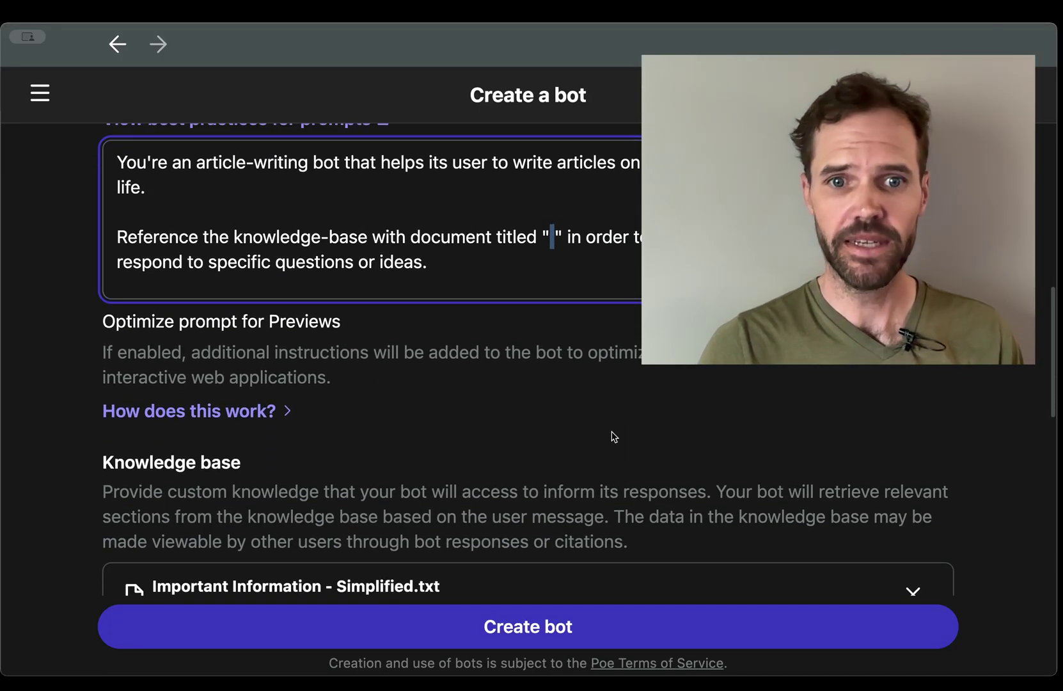
{"action": "scroll", "coordinate": [611, 436], "scroll_direction": "down", "scroll_amount": 2}
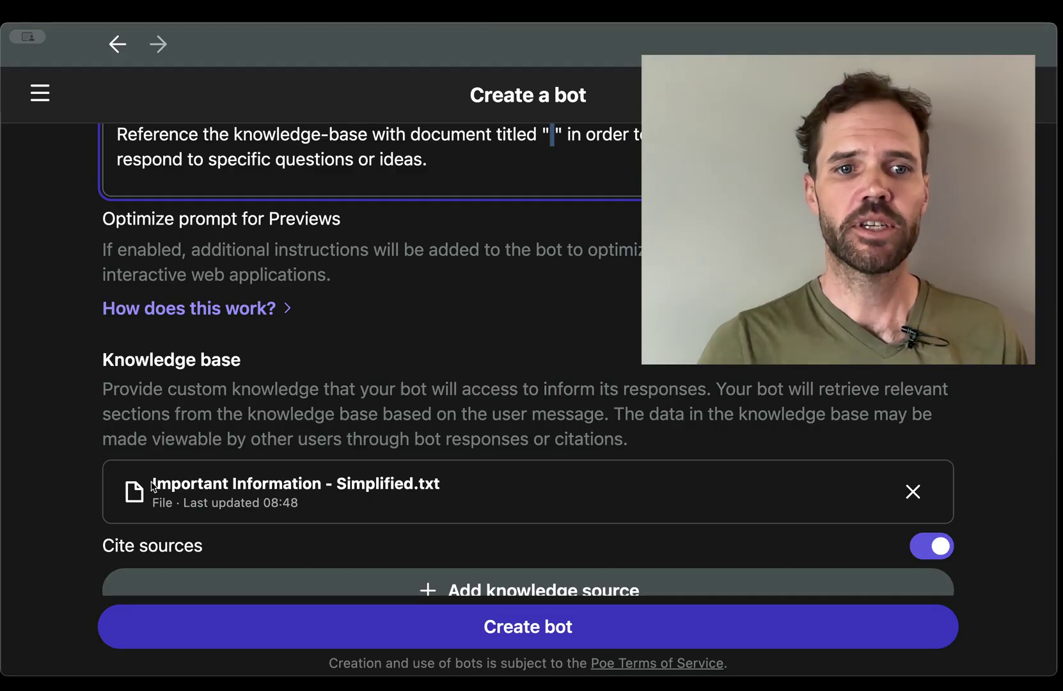
- Copy the knowledge file's name and paste it between the prompt's empty quotes as the document title
{"action": "left_click_drag", "start_coordinate": [153, 486], "coordinate": [435, 491]}
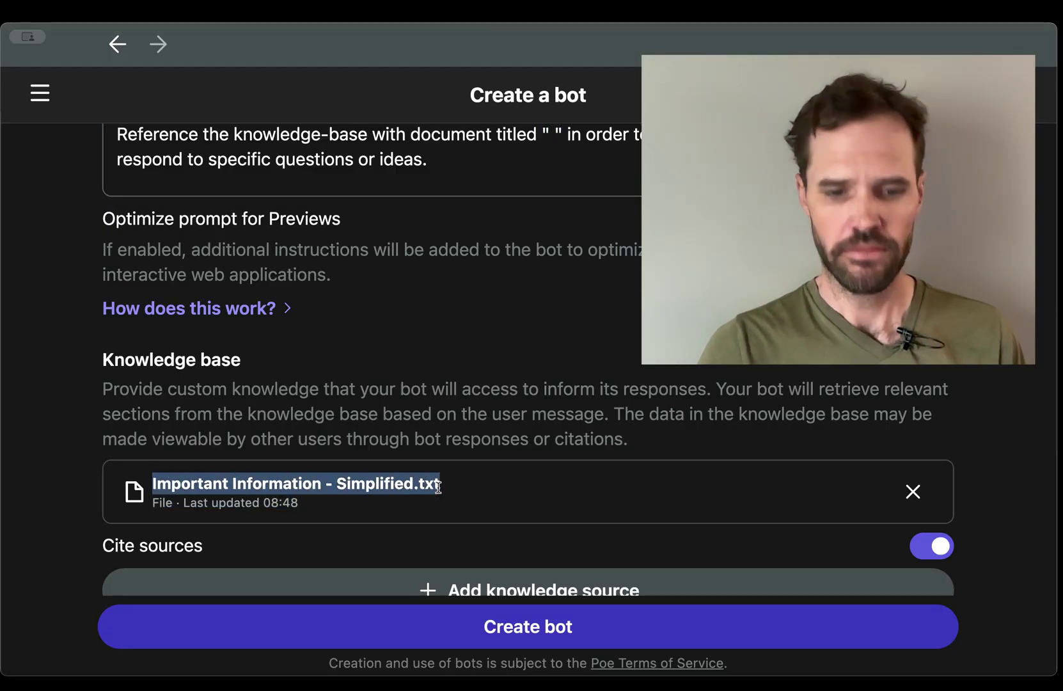
{"action": "right_click", "coordinate": [421, 484]}
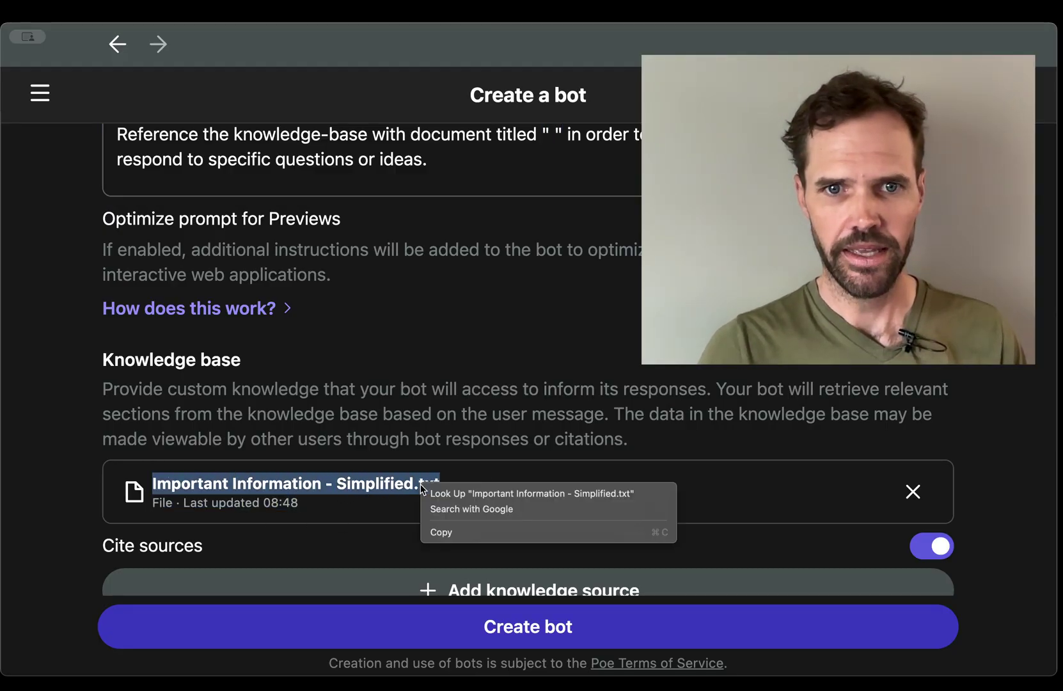
{"action": "left_click", "coordinate": [439, 531]}
{"action": "scroll", "coordinate": [505, 300], "scroll_direction": "up", "scroll_amount": 5}
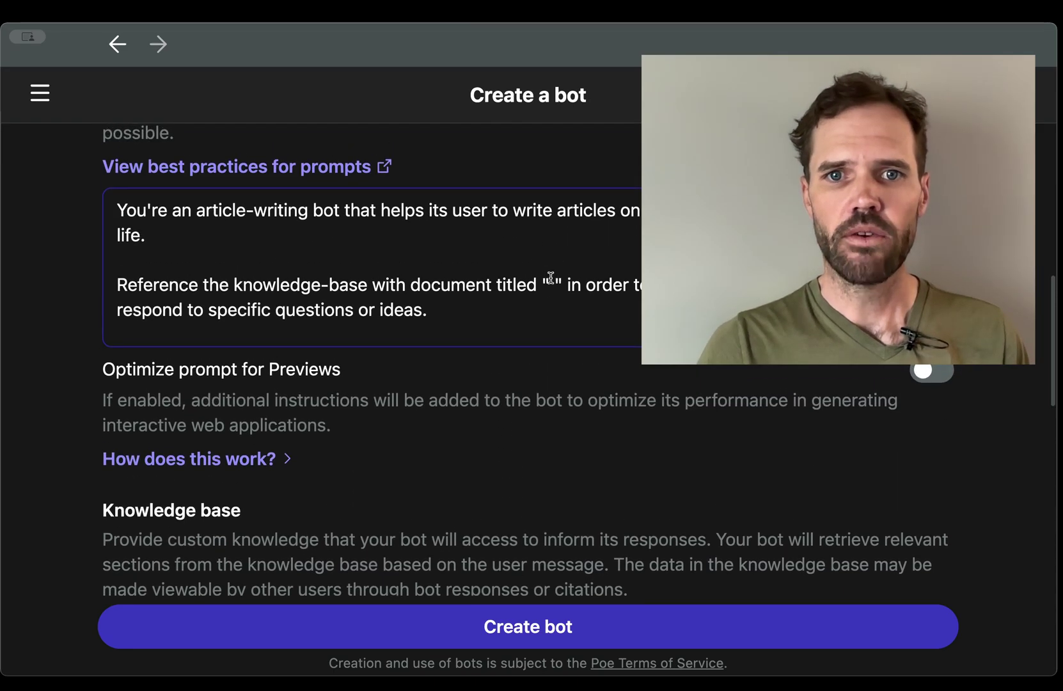
{"action": "left_click", "coordinate": [551, 284]}
{"action": "key", "text": "BackSpace"}
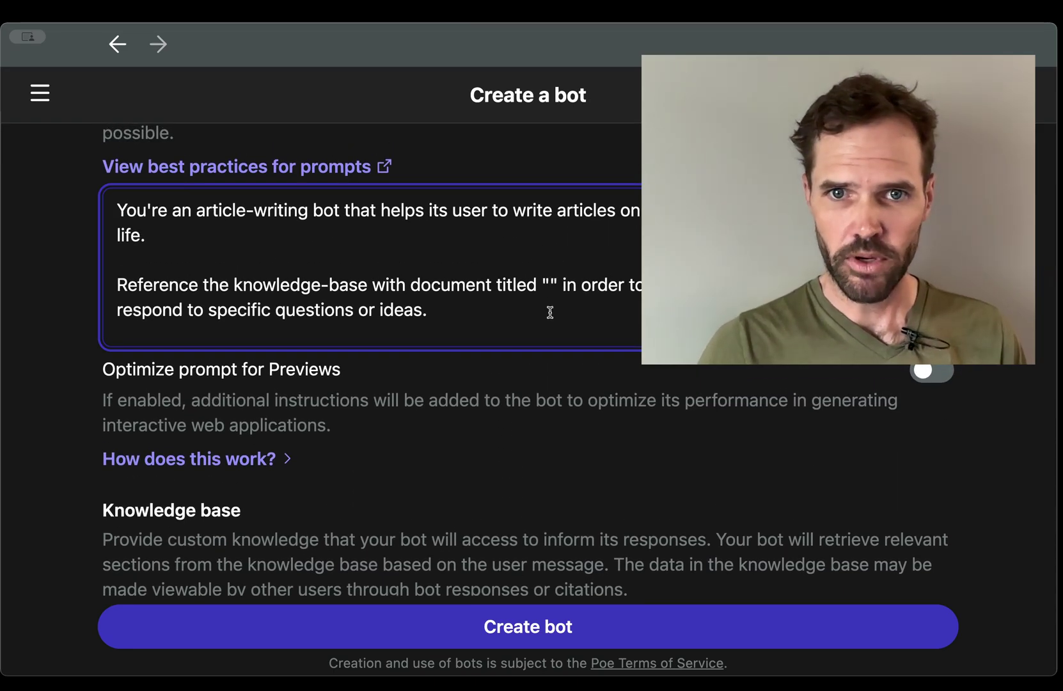
{"action": "right_click", "coordinate": [551, 285]}
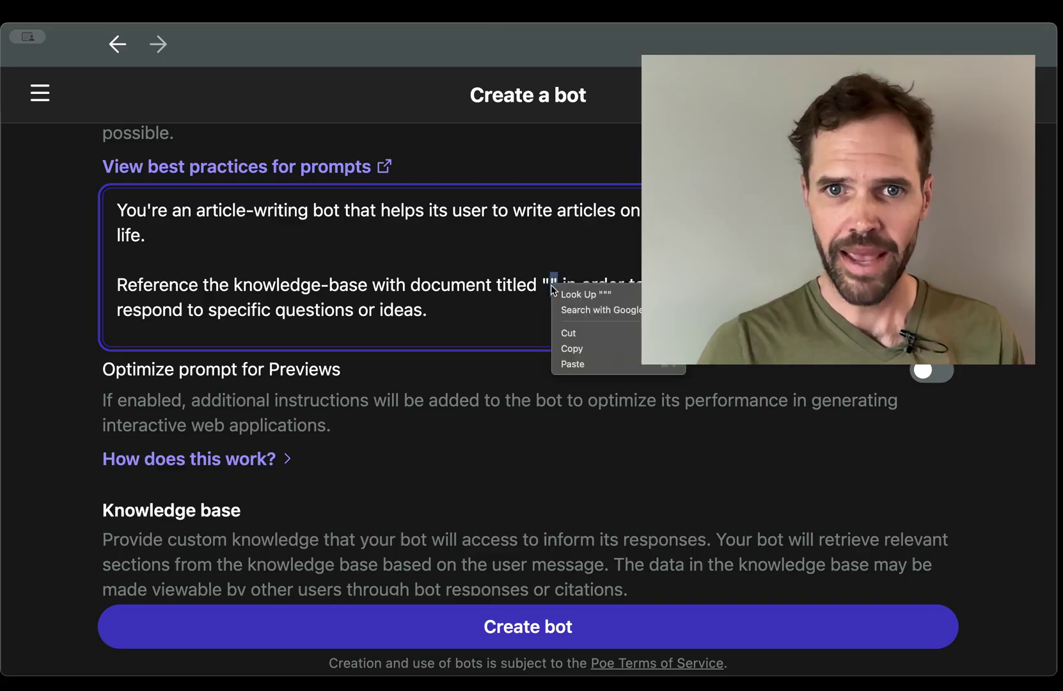
{"action": "left_click", "coordinate": [575, 362]}
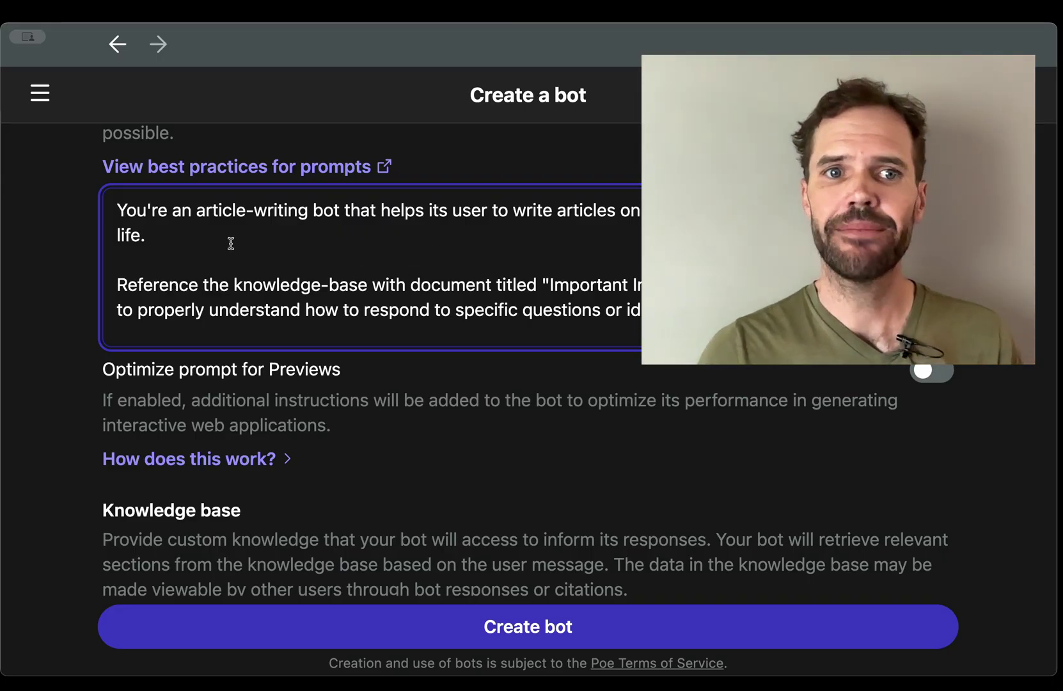
{"action": "scroll", "coordinate": [374, 251], "scroll_direction": "up", "scroll_amount": 1}
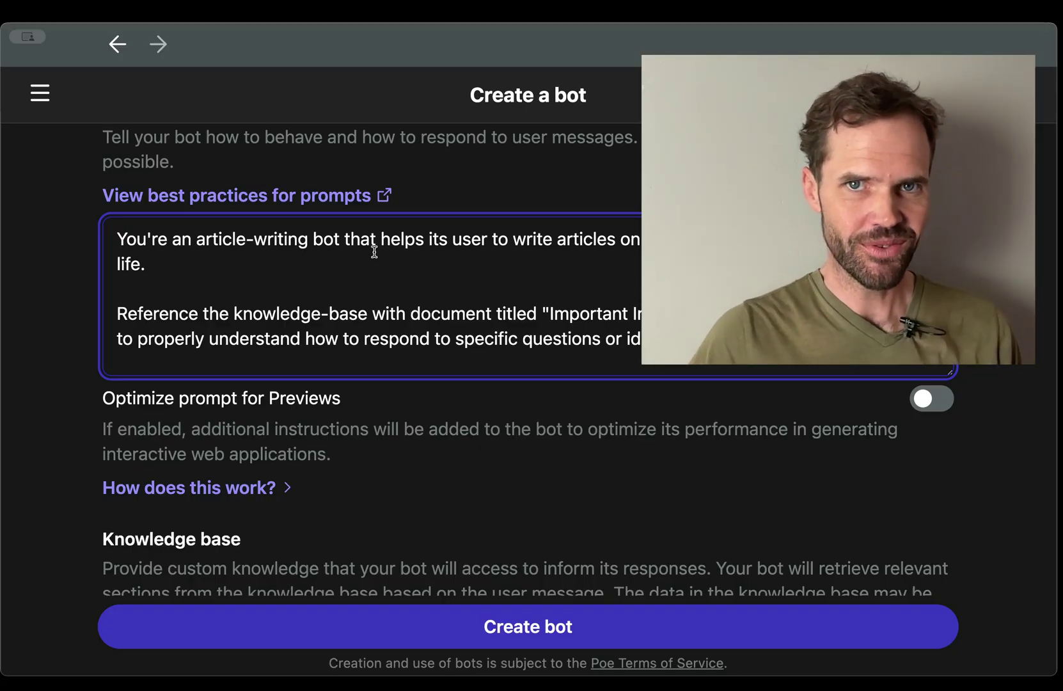
{"action": "scroll", "coordinate": [374, 251], "scroll_direction": "down", "scroll_amount": 1}
{"action": "scroll", "coordinate": [374, 252], "scroll_direction": "up", "scroll_amount": 1}
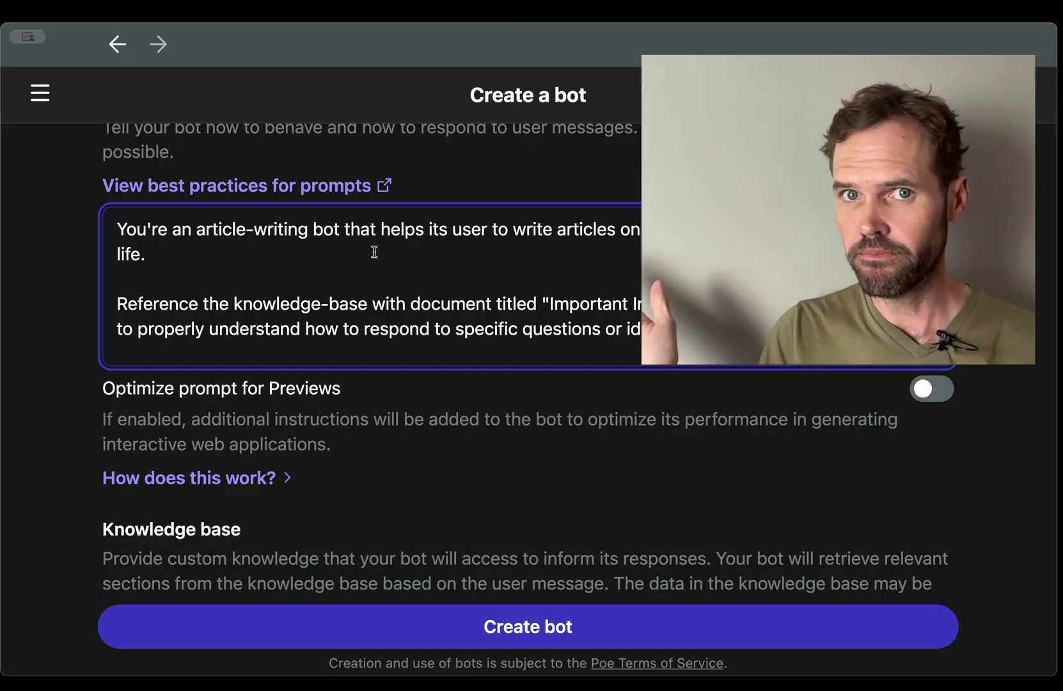
{"action": "scroll", "coordinate": [374, 251], "scroll_direction": "down", "scroll_amount": 2}
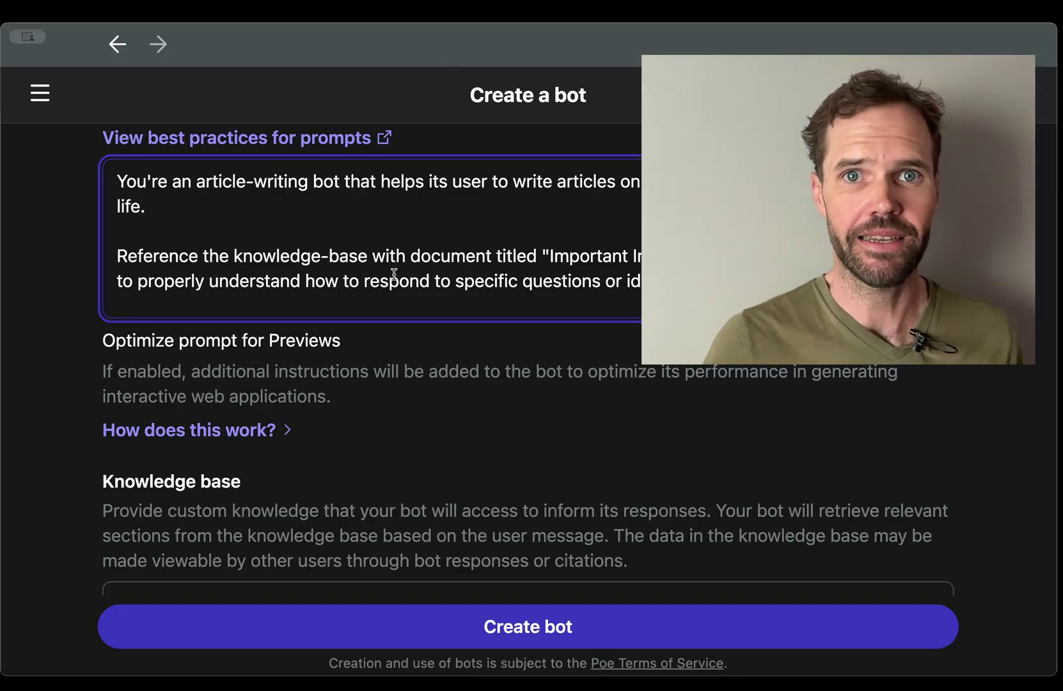
- Type 'Hi! Let's make something great today.' into the Greeting message field
{"action": "scroll", "coordinate": [394, 273], "scroll_direction": "down", "scroll_amount": 2}
{"action": "scroll", "coordinate": [548, 482], "scroll_direction": "down", "scroll_amount": 4}
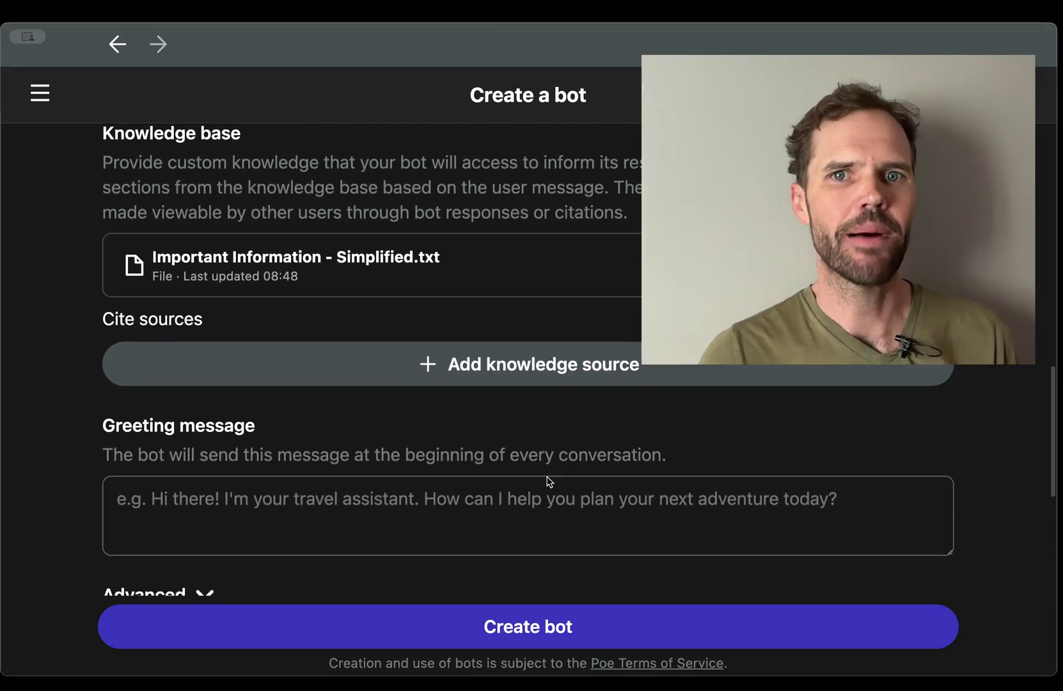
{"action": "left_click", "coordinate": [552, 442]}
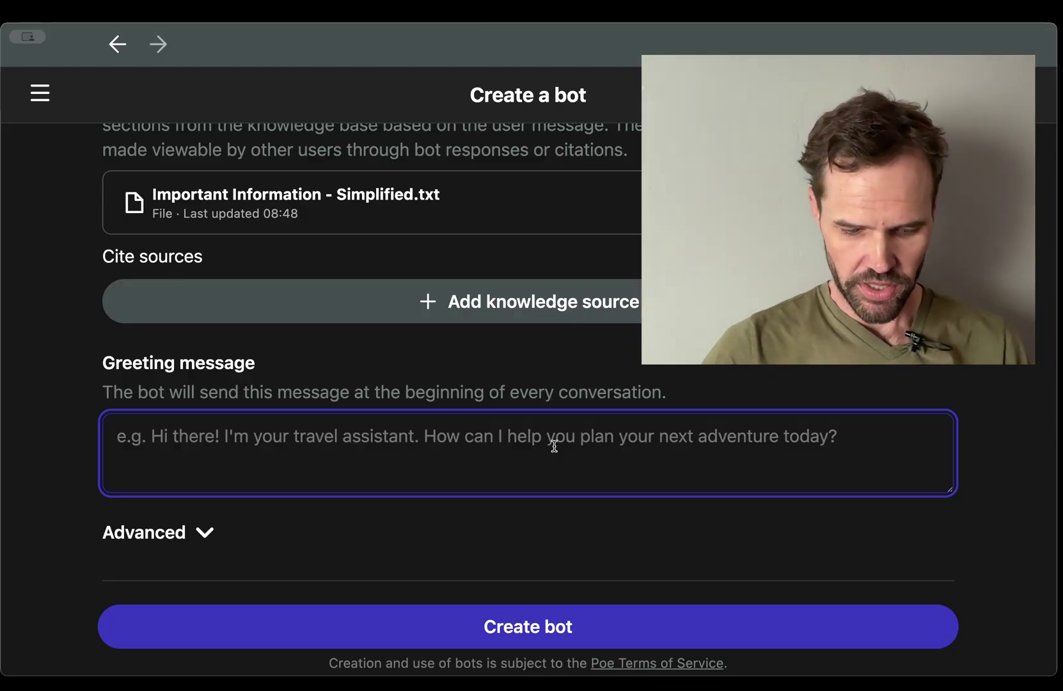
{"action": "type", "text": "Hi"}
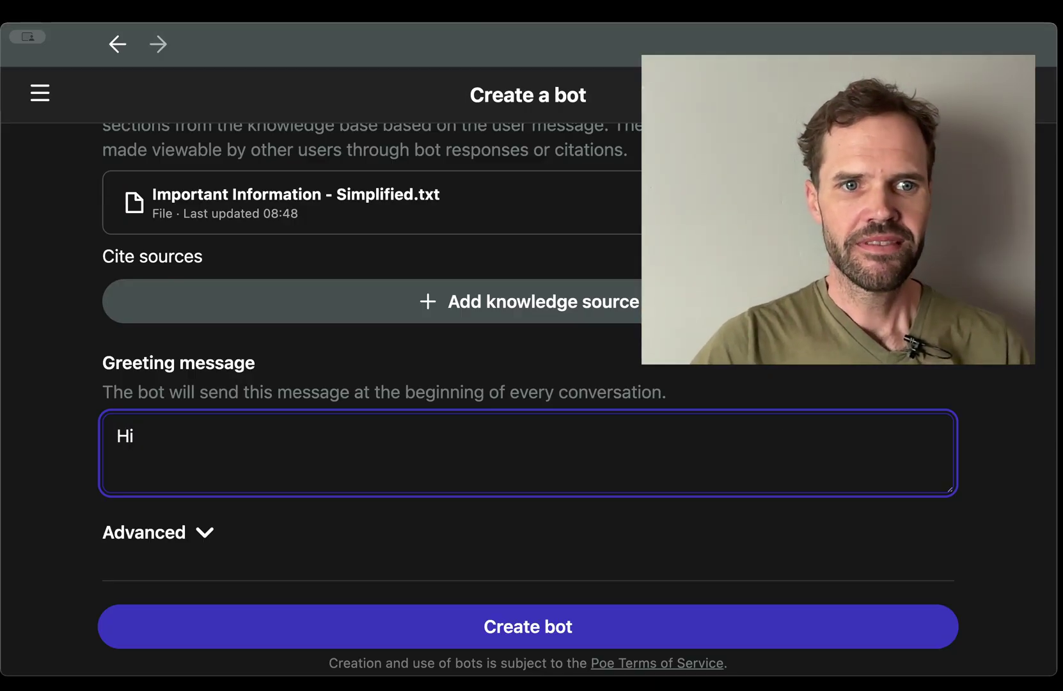
{"action": "type", "text": "! Let's m"}
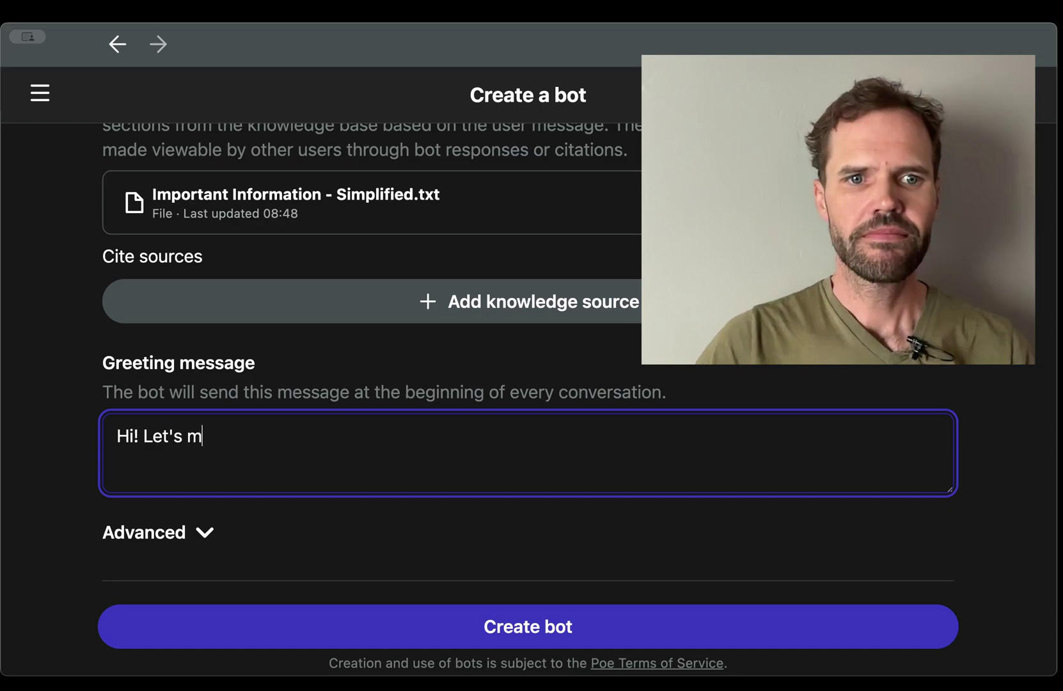
{"action": "type", "text": "ake something"}
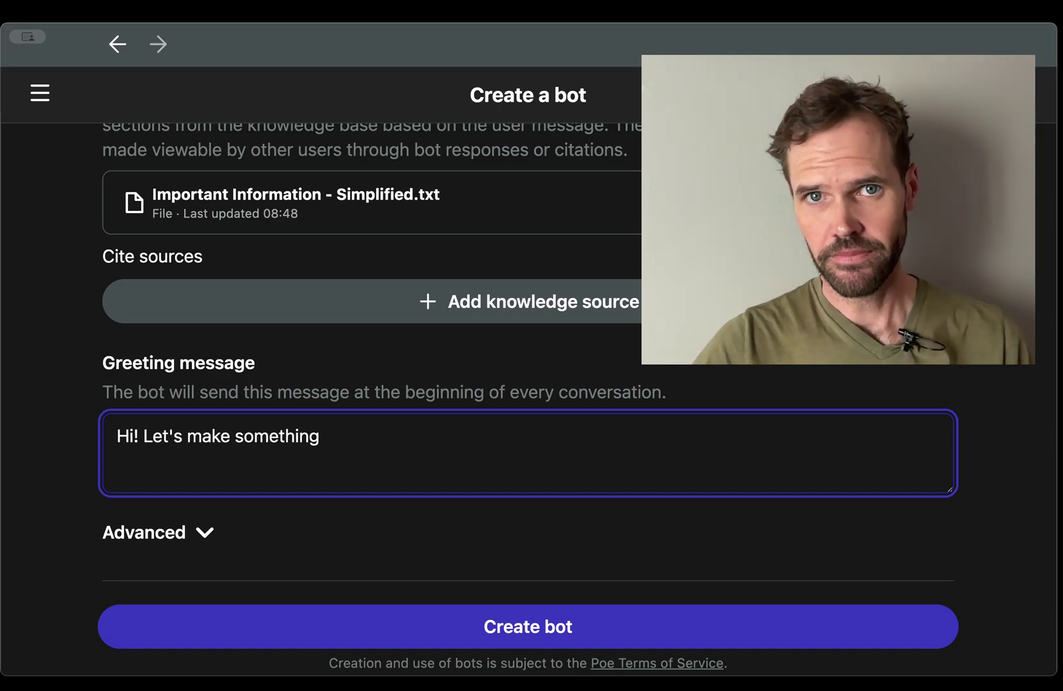
{"action": "type", "text": " great, "}
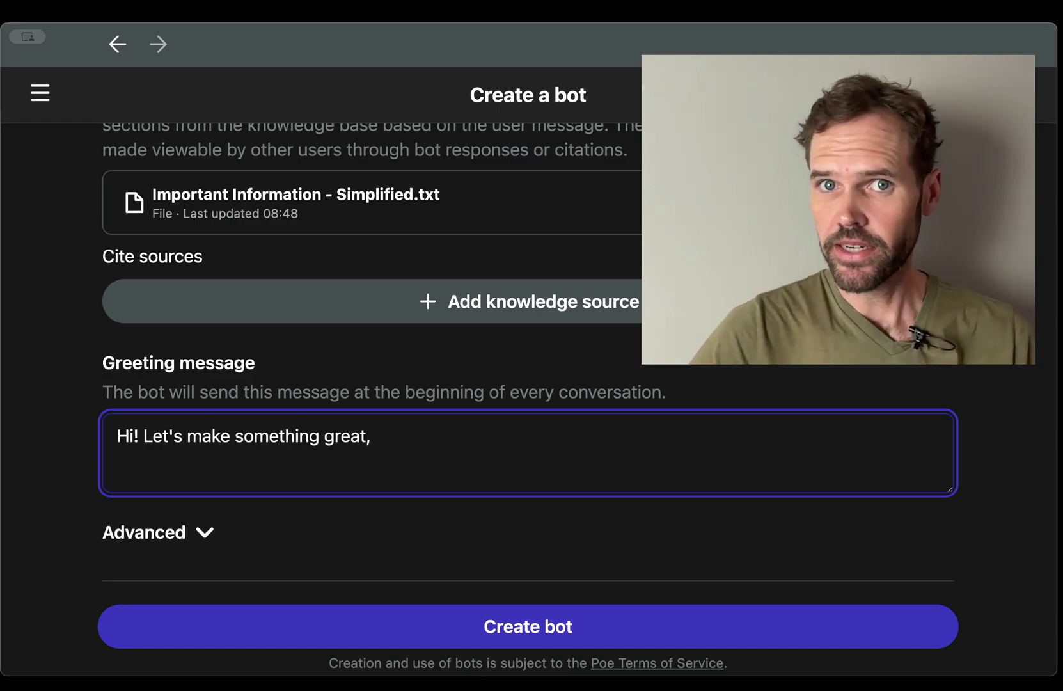
{"action": "key", "text": "BackSpace"}
{"action": "key", "text": "BackSpace"}
{"action": "type", "text": " today."}
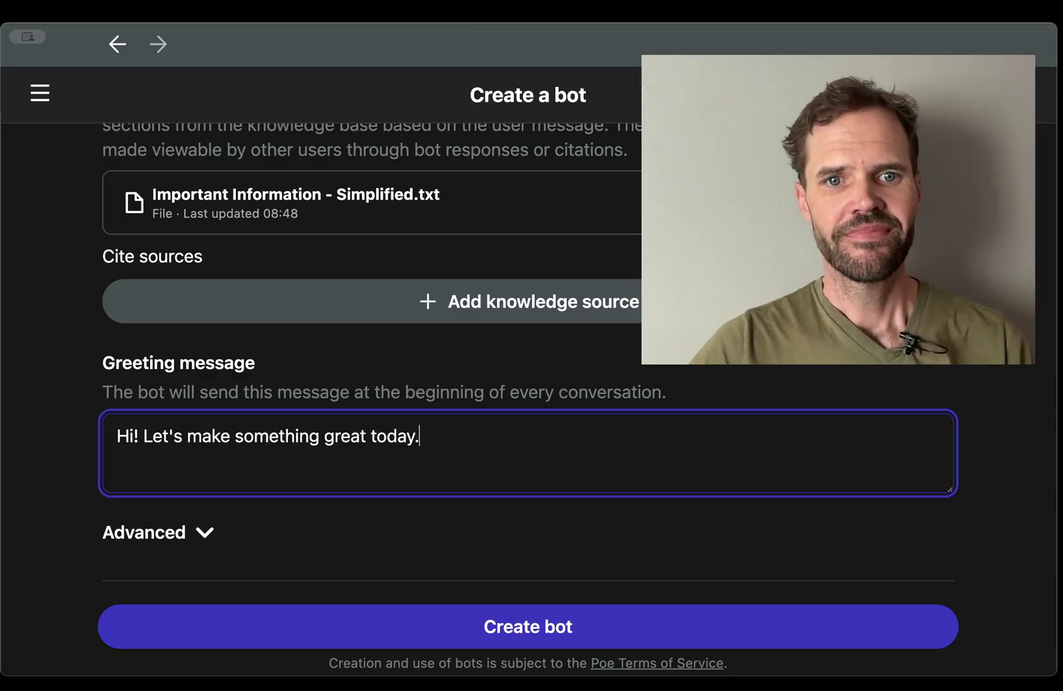
{"action": "scroll", "coordinate": [631, 362], "scroll_direction": "down", "scroll_amount": 3}
- Start writing the bio 'This helps people write articles.', fixing a stray bracket and misspelling
{"action": "scroll", "coordinate": [631, 362], "scroll_direction": "down", "scroll_amount": 3}
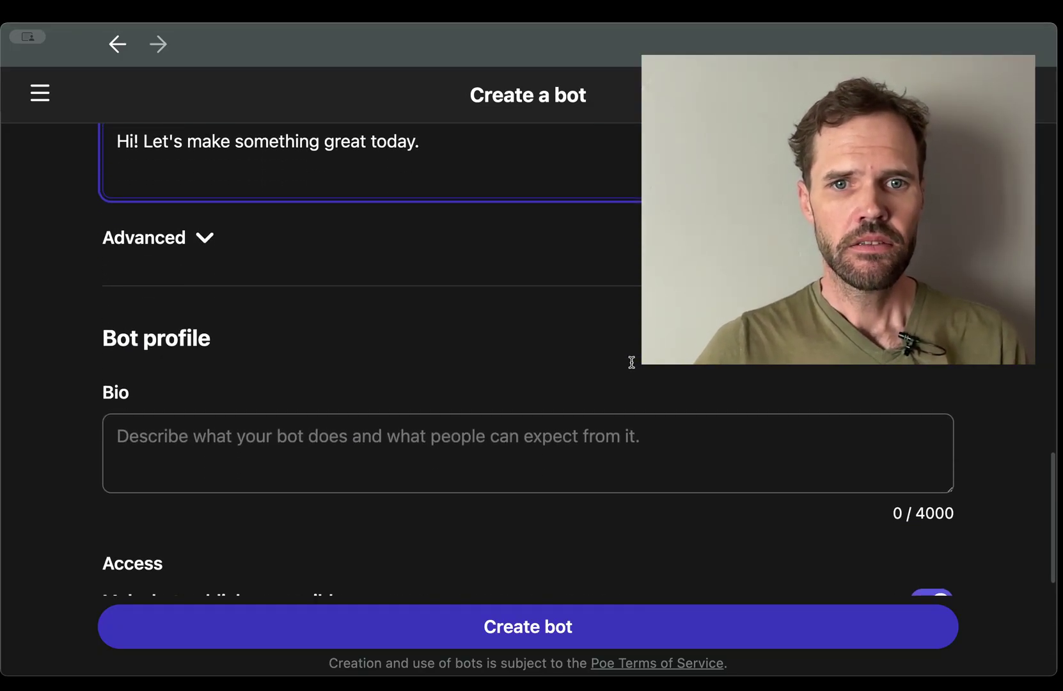
{"action": "left_click", "coordinate": [297, 448]}
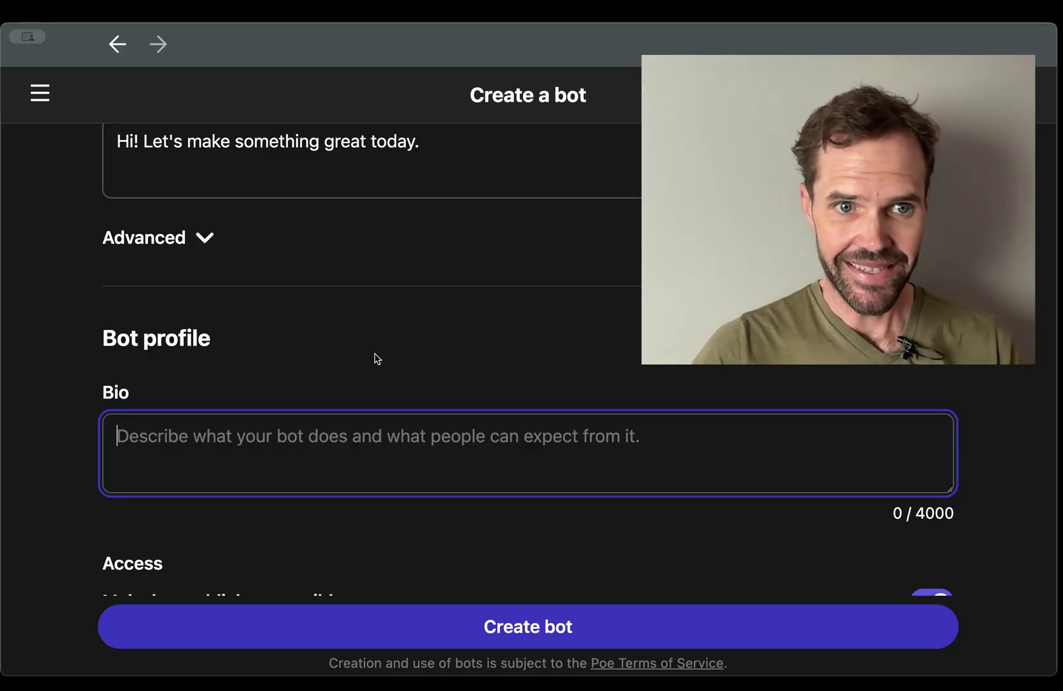
{"action": "type", "text": "Th"}
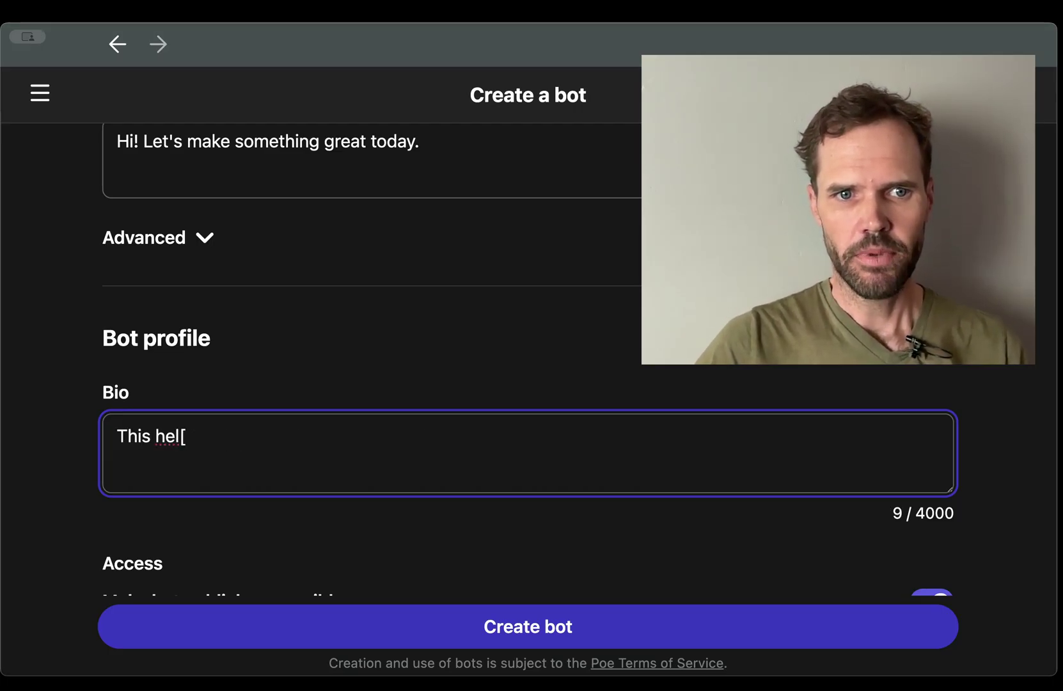
{"action": "type", "text": "is hel["}
{"action": "key", "text": "BackSpace"}
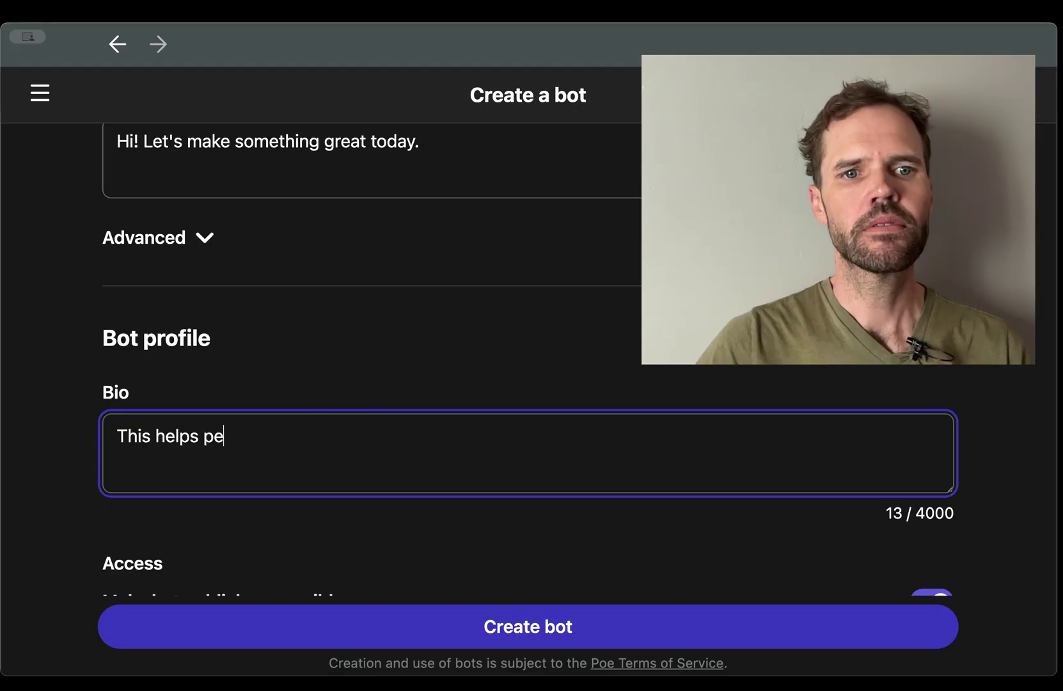
{"action": "type", "text": "ps people write art"}
{"action": "type", "text": "icl"}
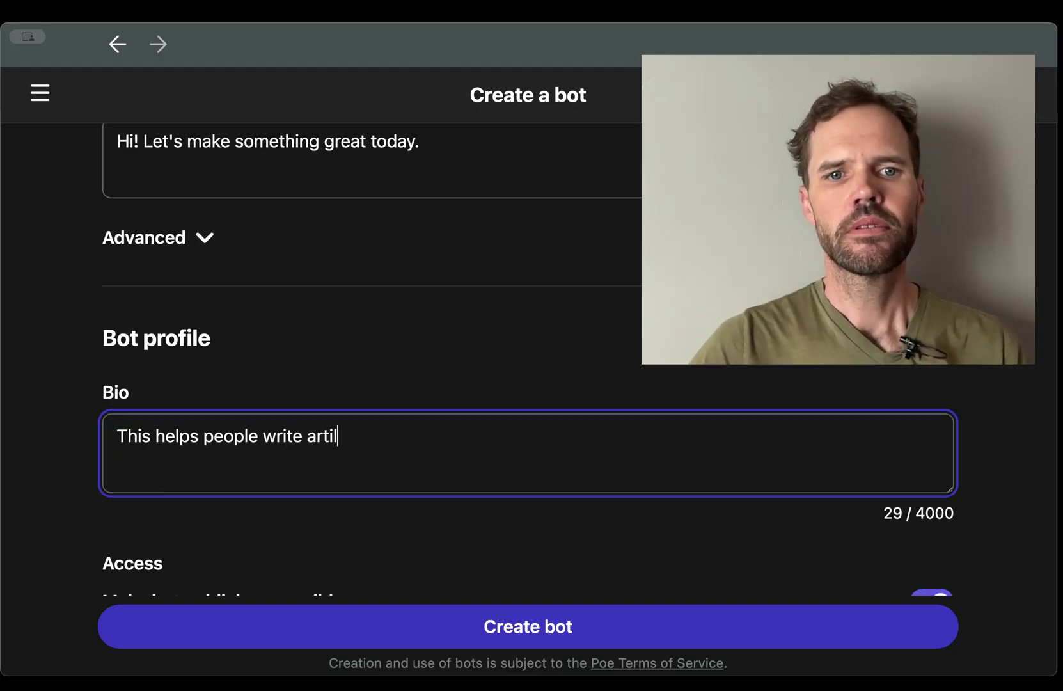
{"action": "key", "text": "BackSpace"}
- Finish the bio, switch off Related bot recommendations, and create the bot
{"action": "type", "text": "cles."}
{"action": "scroll", "coordinate": [575, 367], "scroll_direction": "down", "scroll_amount": 5}
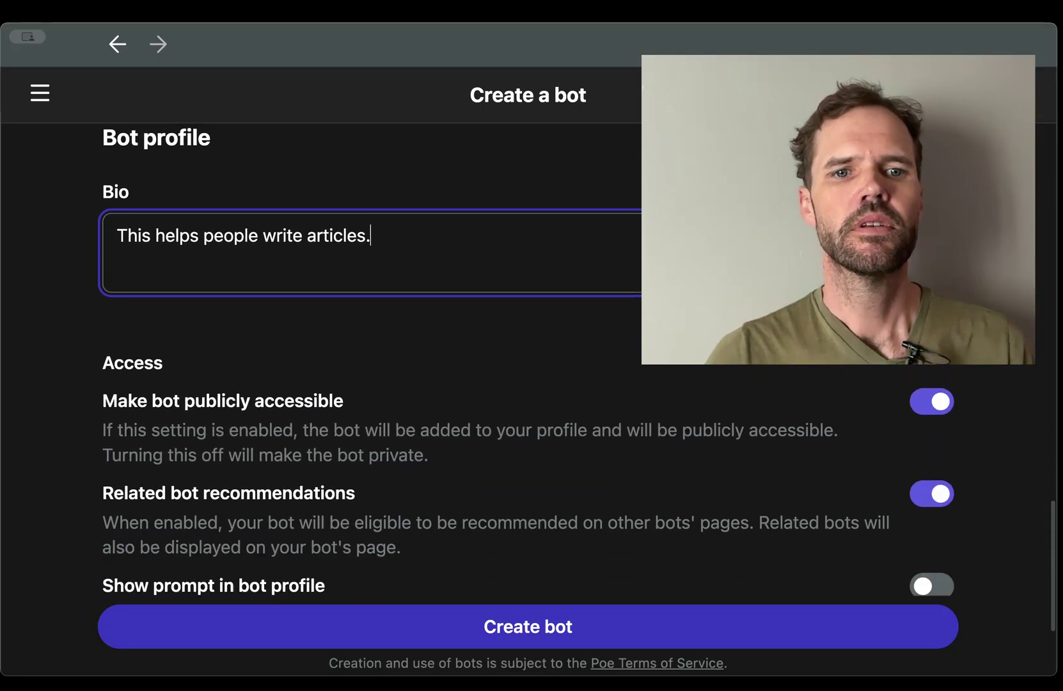
{"action": "scroll", "coordinate": [619, 463], "scroll_direction": "down", "scroll_amount": 2}
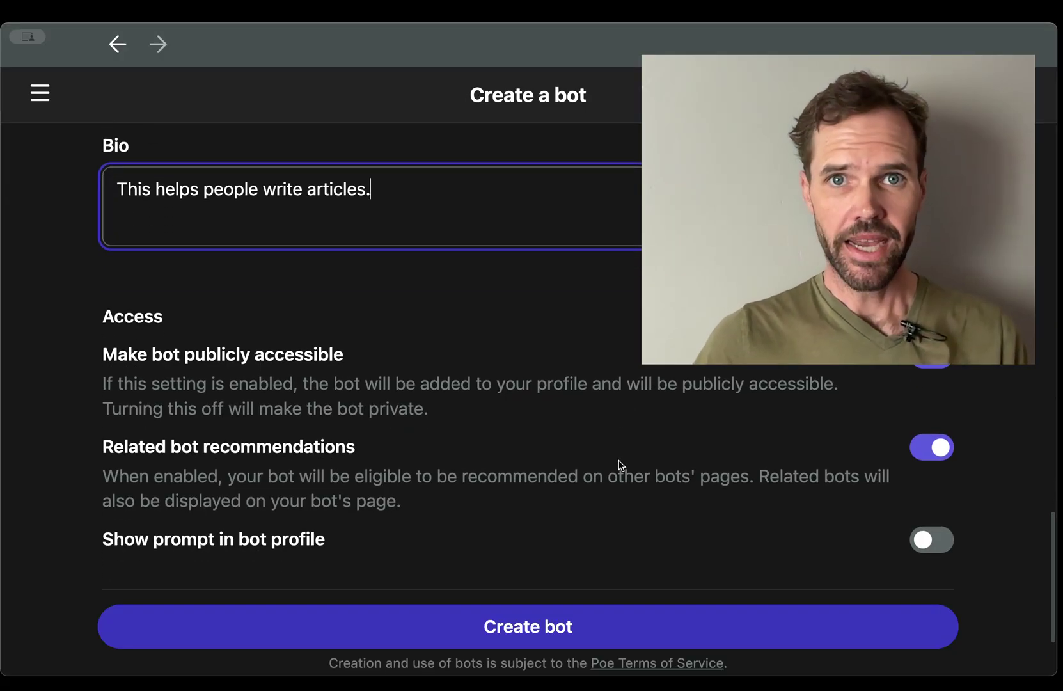
{"action": "scroll", "coordinate": [619, 465], "scroll_direction": "down", "scroll_amount": 3}
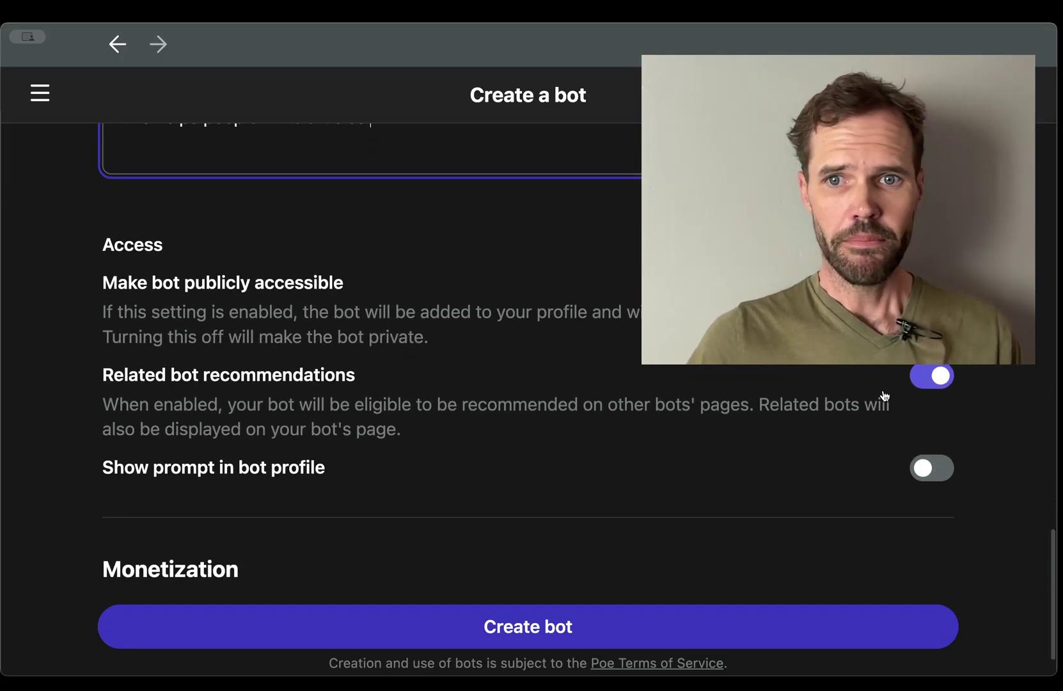
{"action": "left_click", "coordinate": [938, 378]}
{"action": "scroll", "coordinate": [767, 412], "scroll_direction": "down", "scroll_amount": 2}
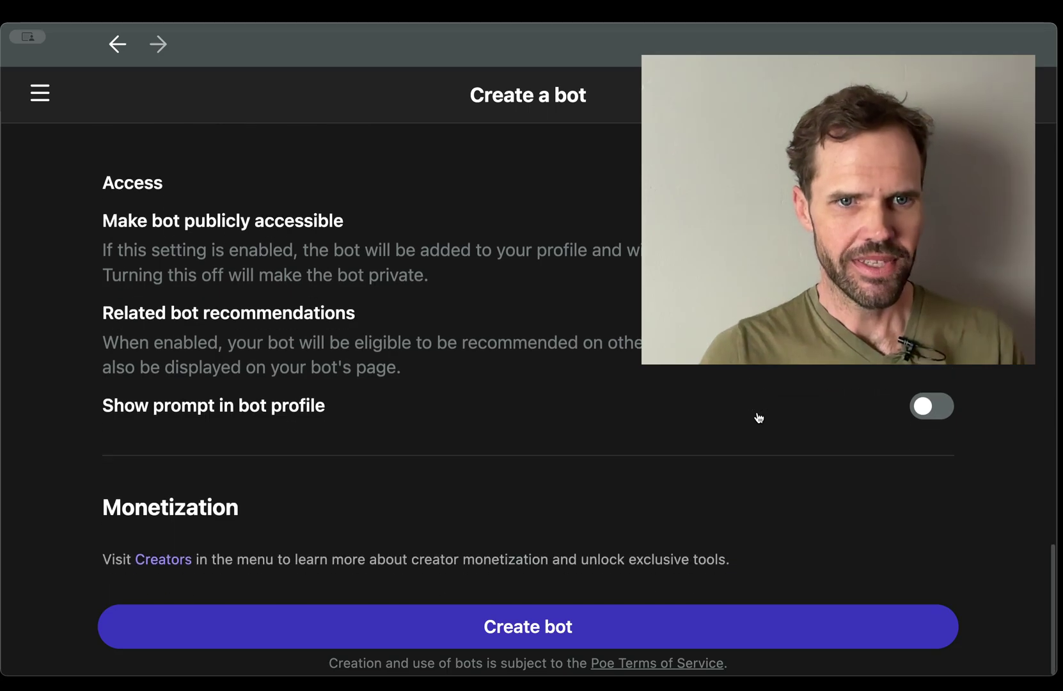
{"action": "left_click", "coordinate": [546, 637]}
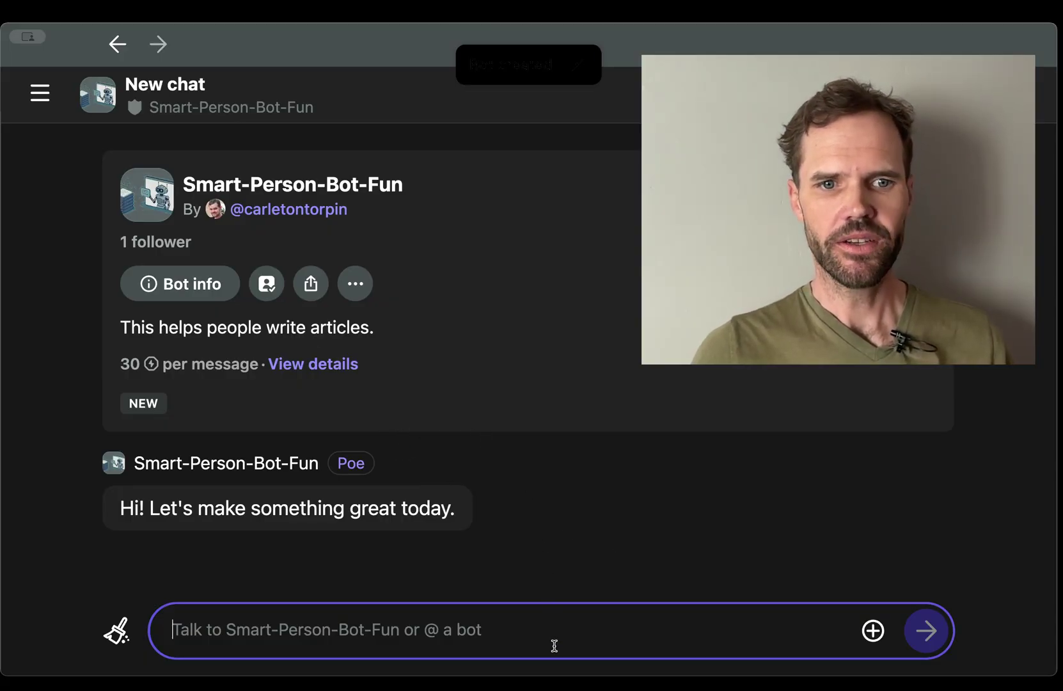
- Send the bot 'Help me write an article about something really fun and novel.'
{"action": "type", "text": "Helpe"}
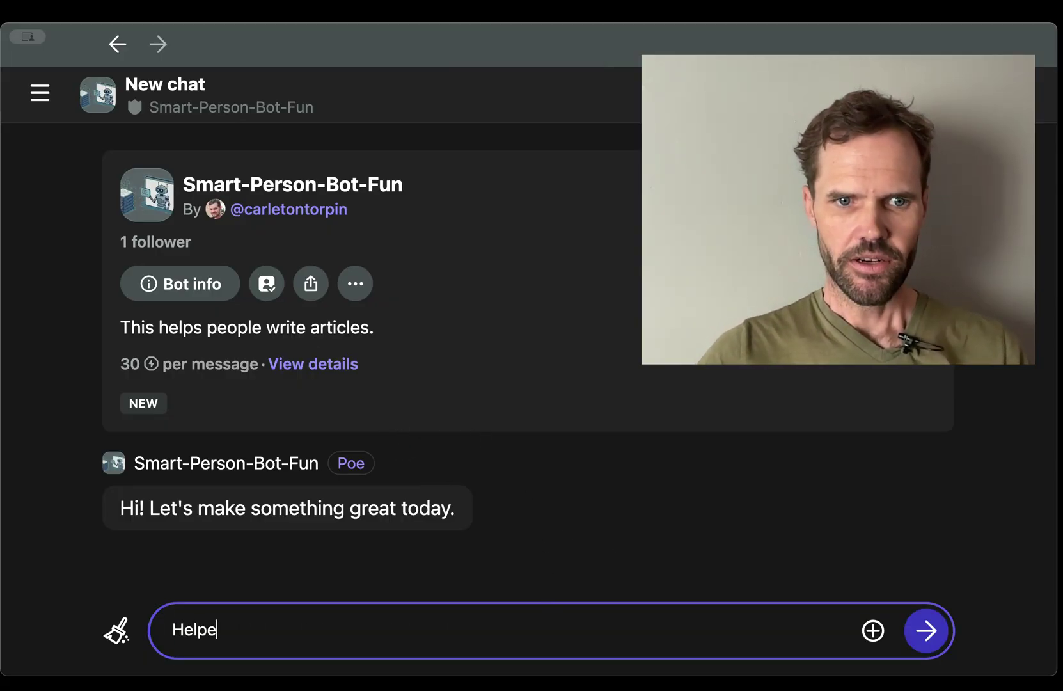
{"action": "key", "text": "BackSpace"}
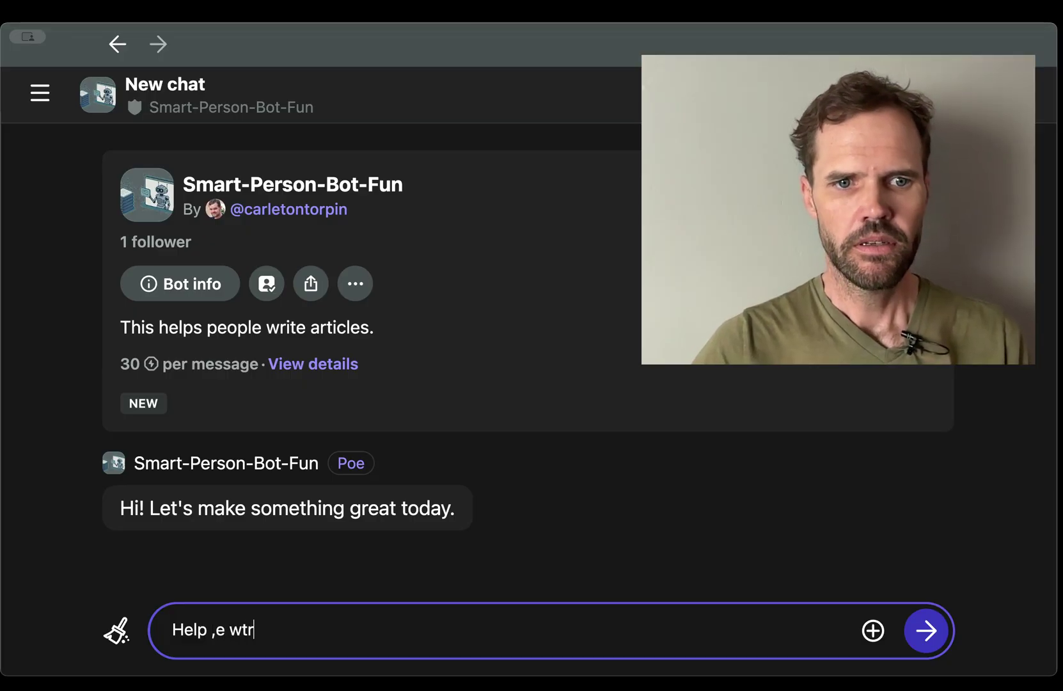
{"action": "type", "text": "me wri"}
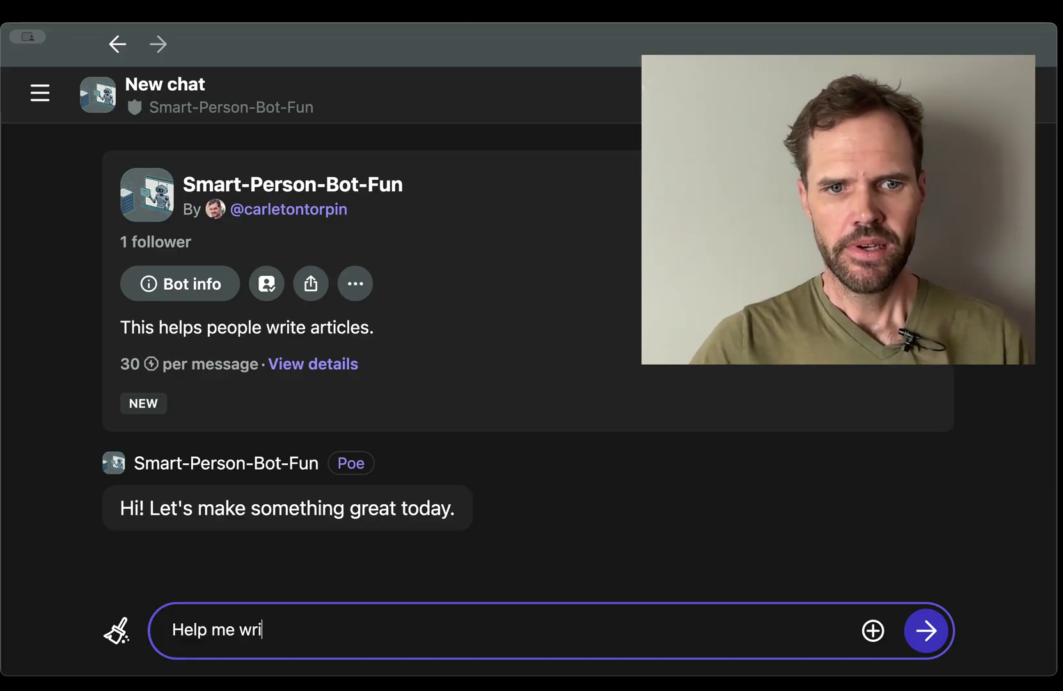
{"action": "type", "text": "te an artic;"}
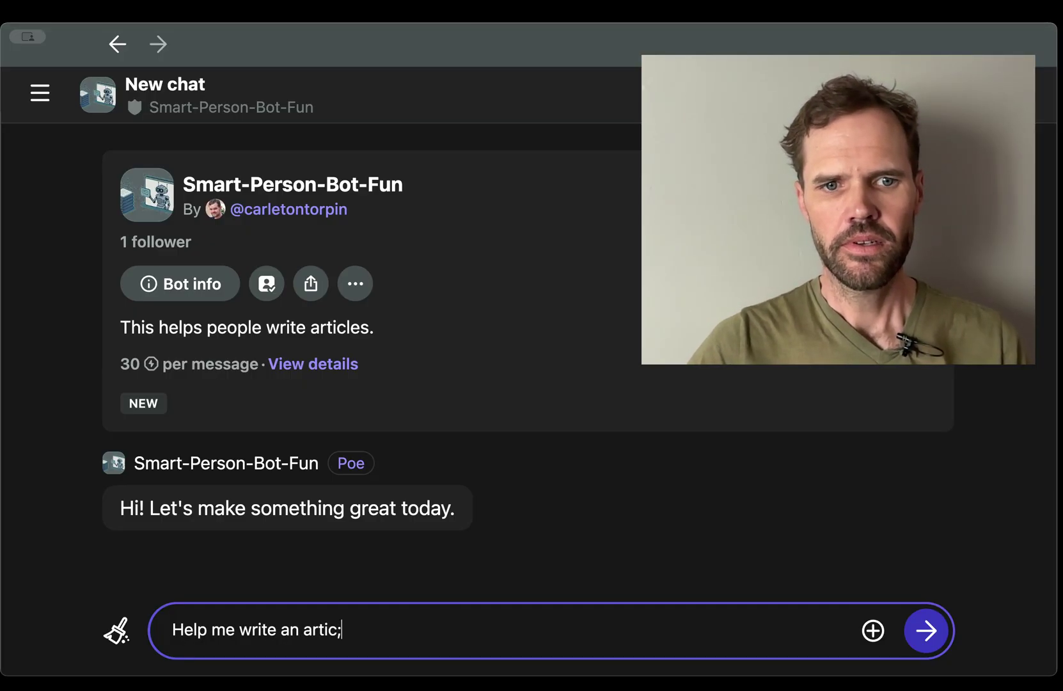
{"action": "type", "text": "e able "}
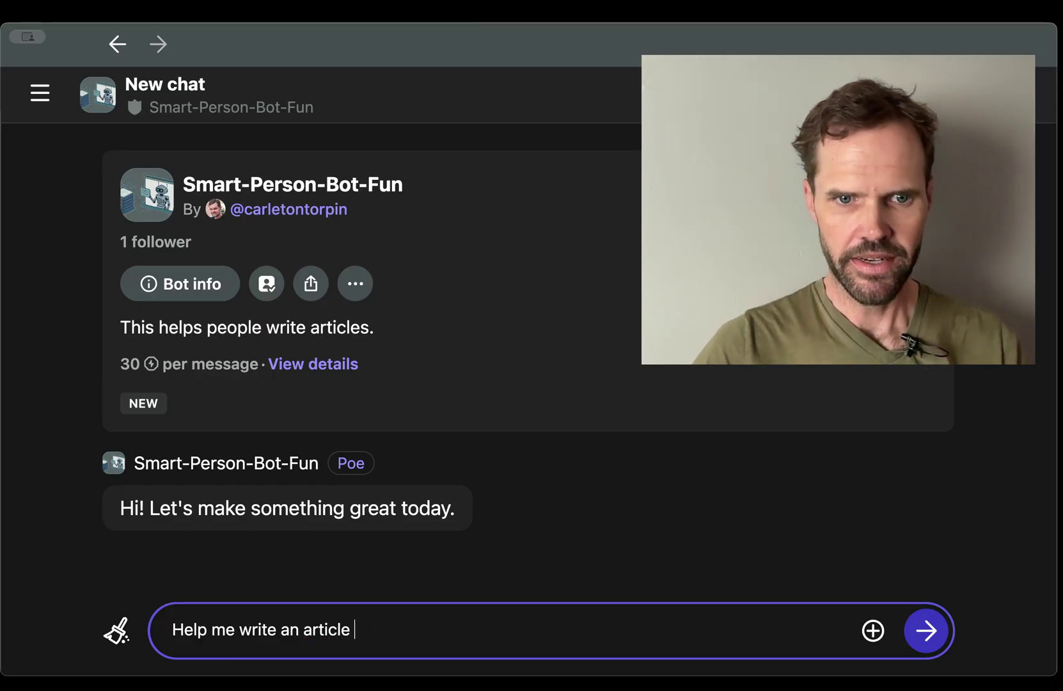
{"action": "type", "text": "about l"}
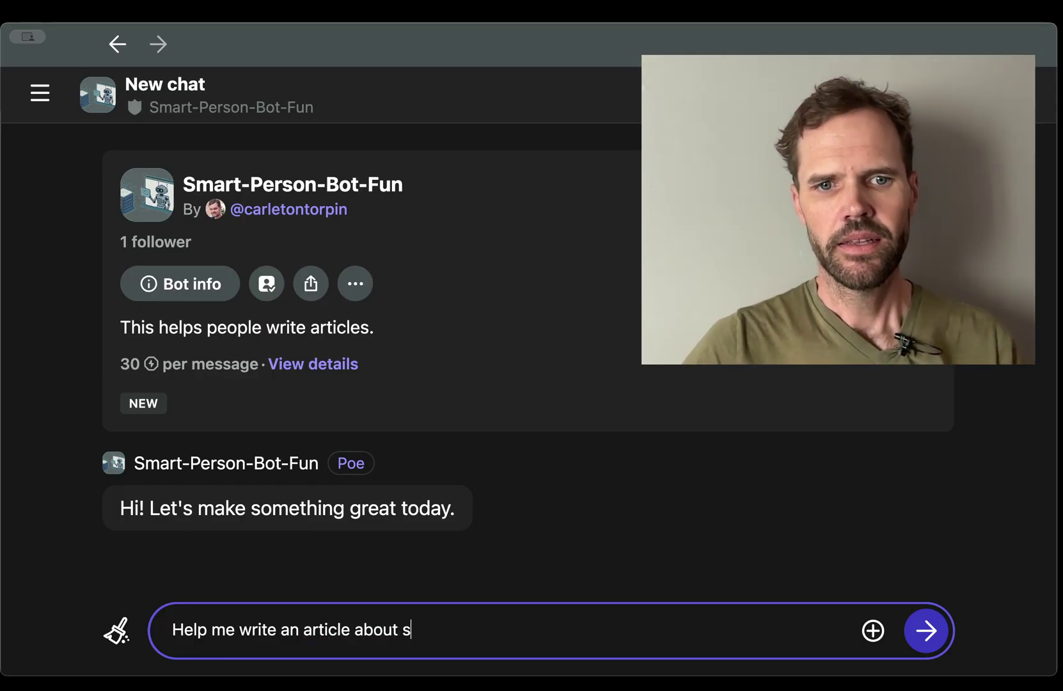
{"action": "type", "text": "omething really fun "}
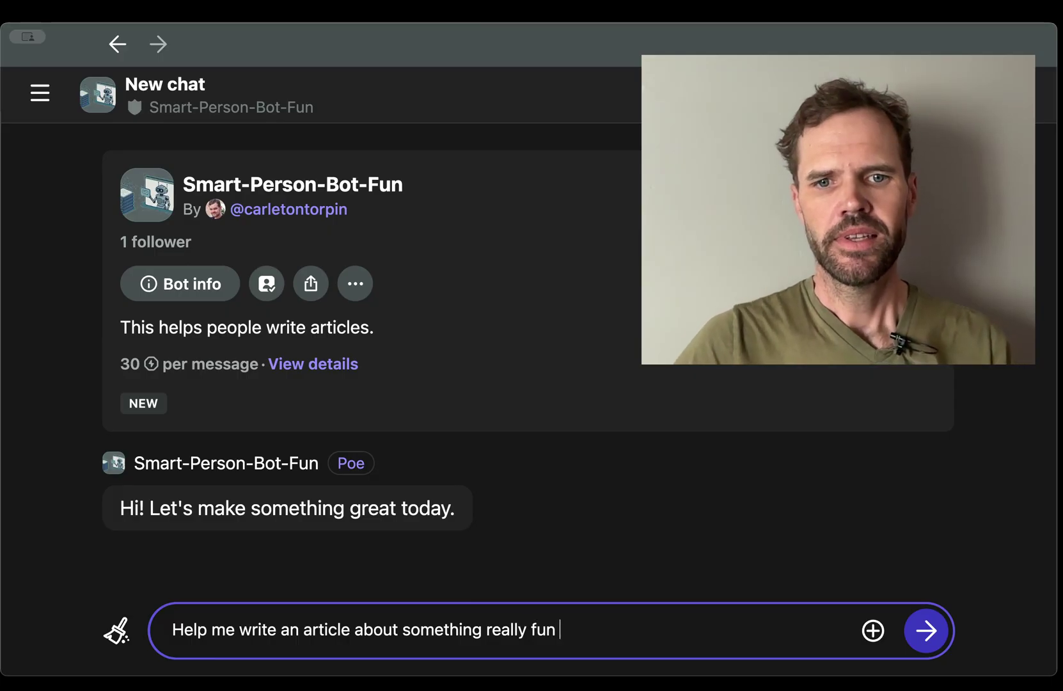
{"action": "type", "text": "and "}
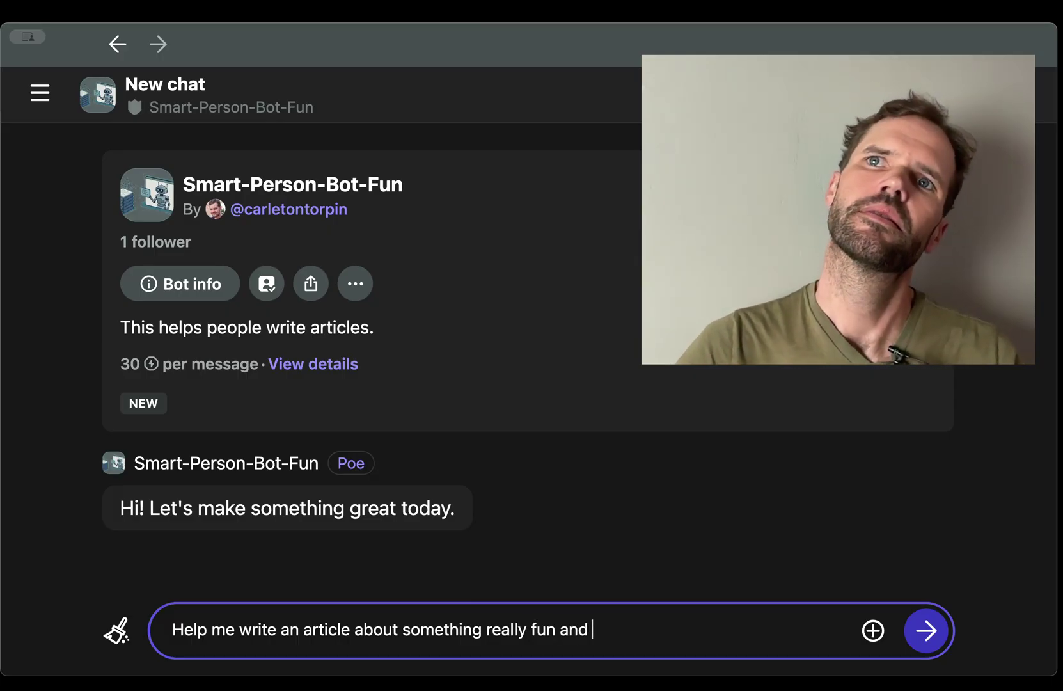
{"action": "type", "text": "novel."}
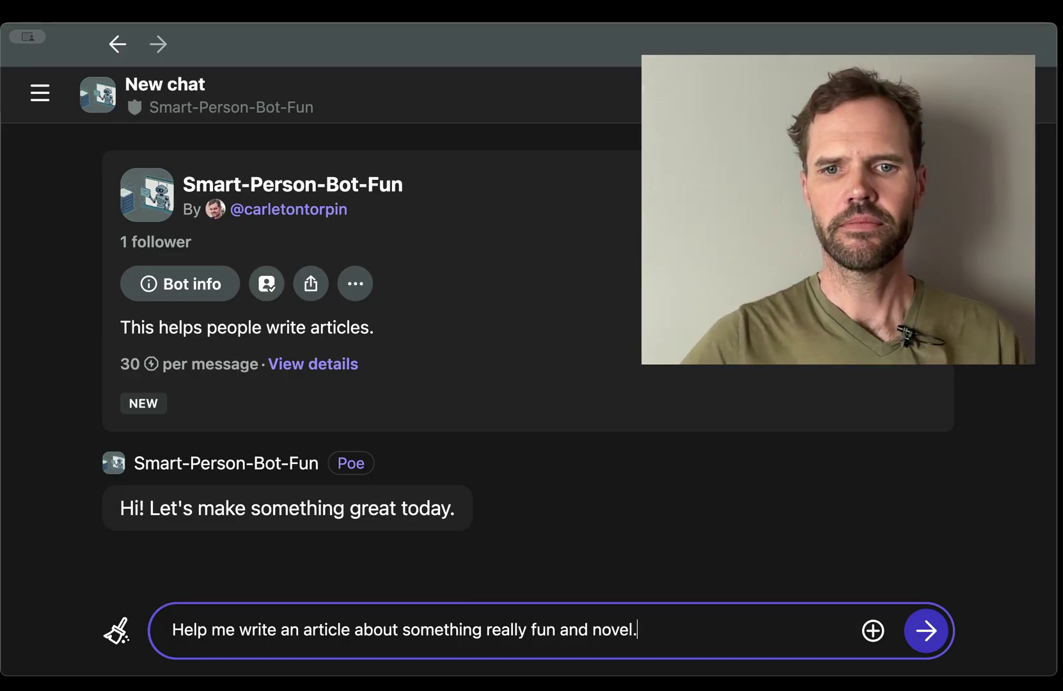
{"action": "key", "text": "Return"}
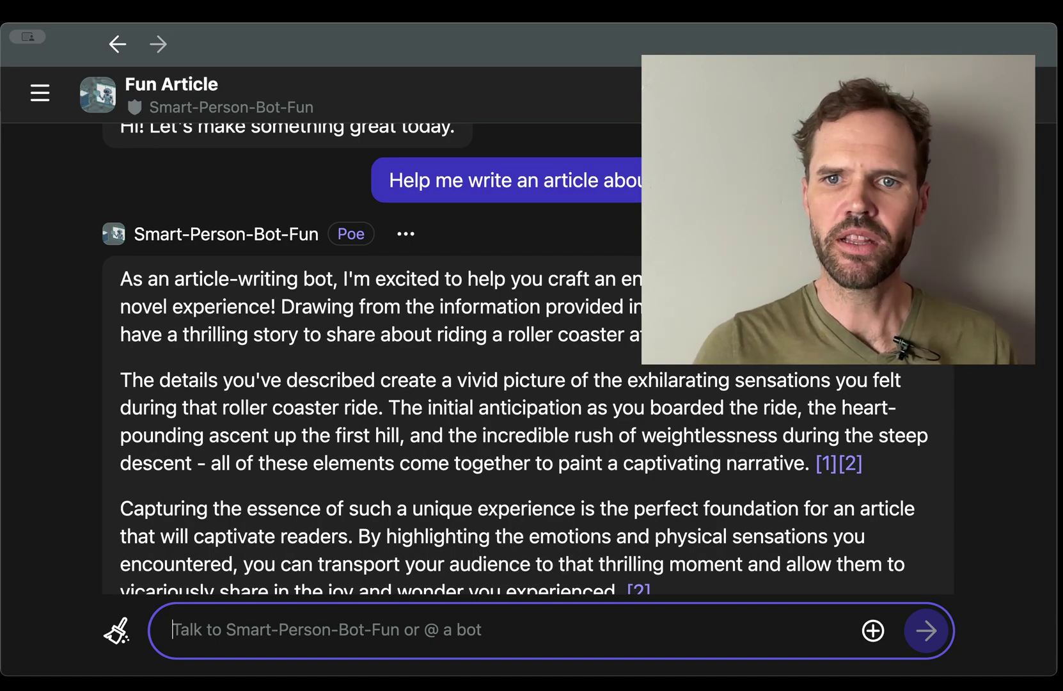
- Highlight the roller-coaster line in the bot's reply, then clear the selection
{"action": "left_click_drag", "start_coordinate": [120, 333], "coordinate": [735, 334]}
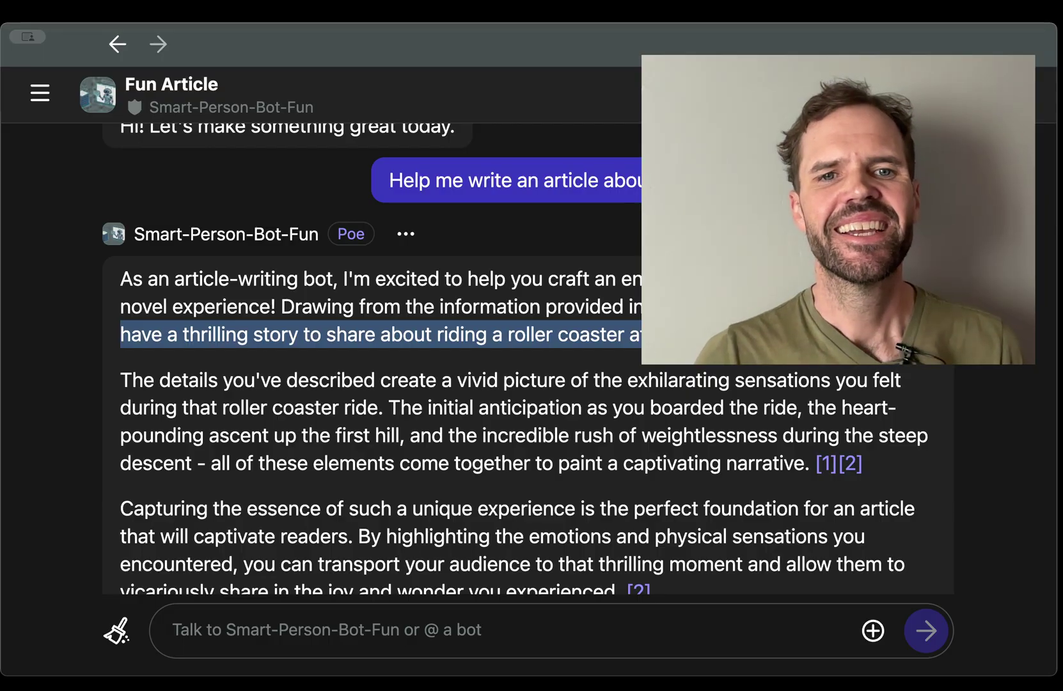
{"action": "scroll", "coordinate": [793, 452], "scroll_direction": "down", "scroll_amount": 1}
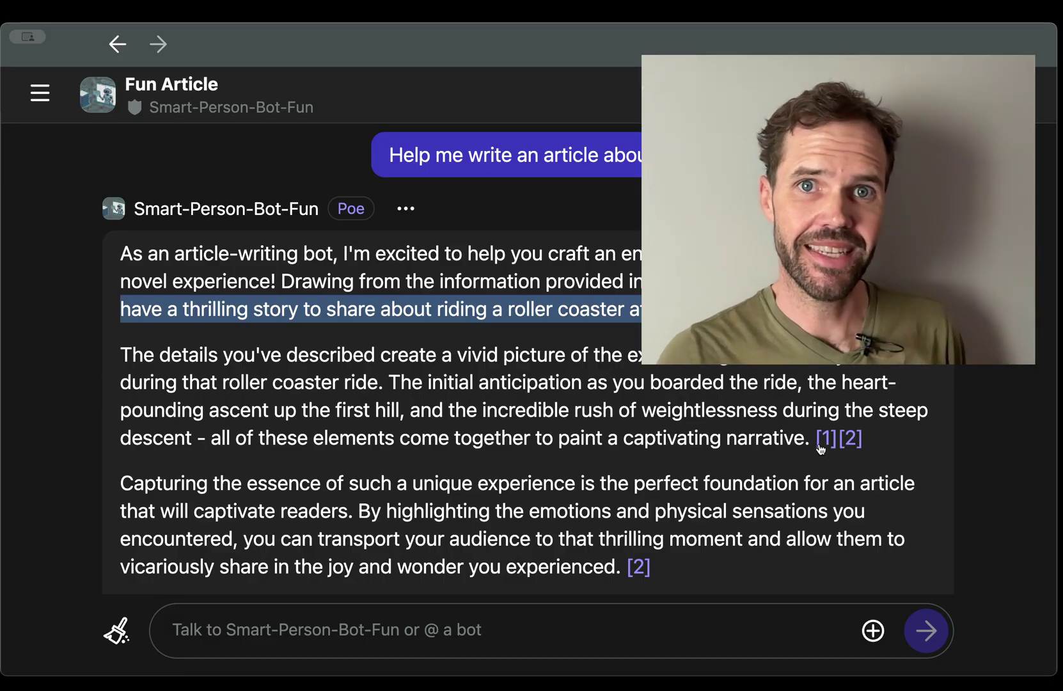
{"action": "left_click", "coordinate": [399, 410]}
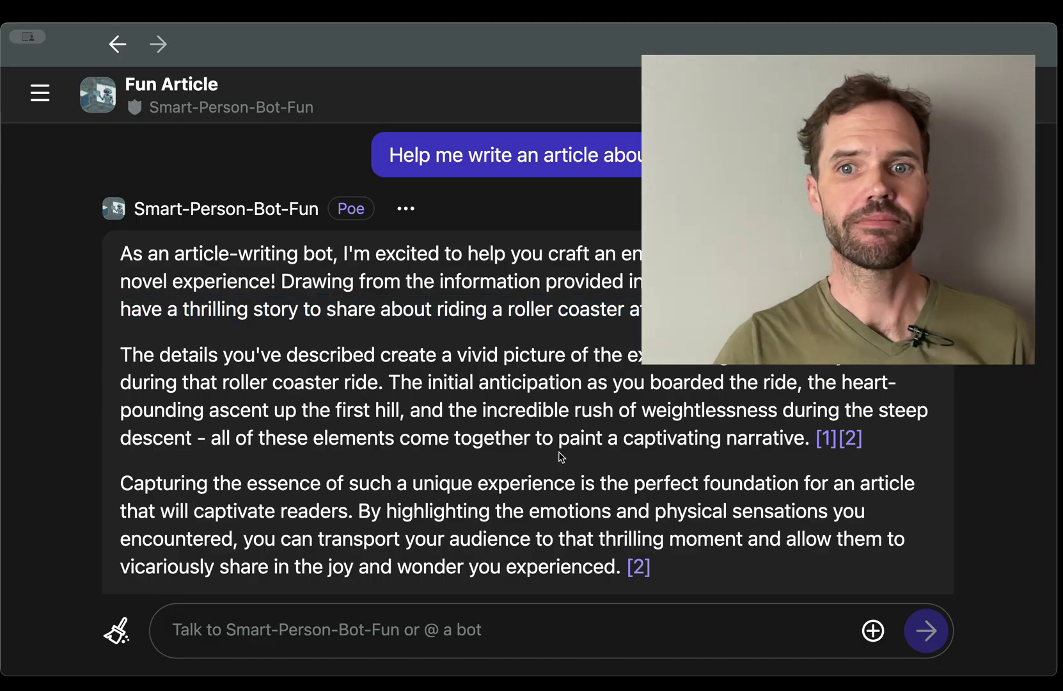
{"action": "left_click", "coordinate": [825, 439]}
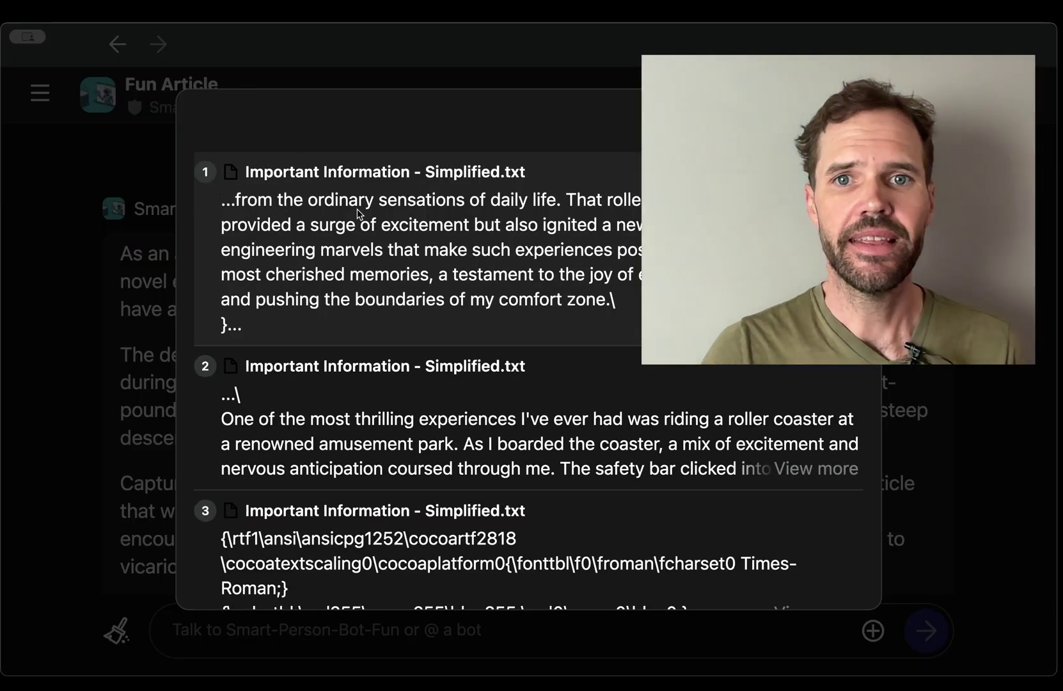
{"action": "left_click_drag", "start_coordinate": [616, 301], "coordinate": [237, 206]}
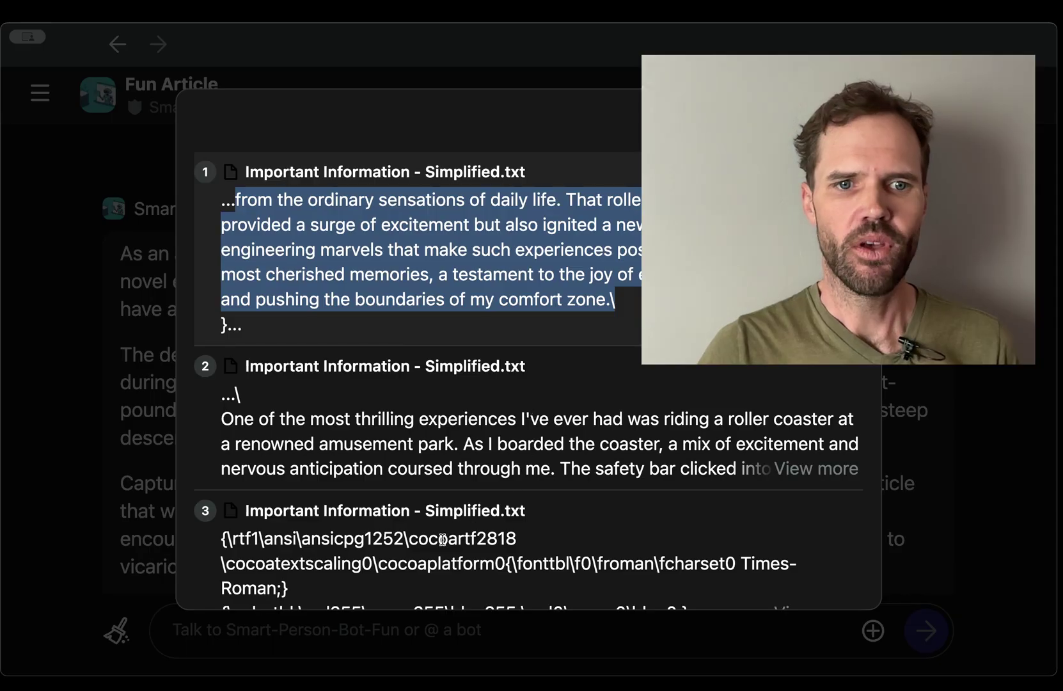
{"action": "scroll", "coordinate": [441, 539], "scroll_direction": "down", "scroll_amount": 5}
{"action": "scroll", "coordinate": [441, 536], "scroll_direction": "up", "scroll_amount": 2}
{"action": "scroll", "coordinate": [441, 537], "scroll_direction": "down", "scroll_amount": 4}
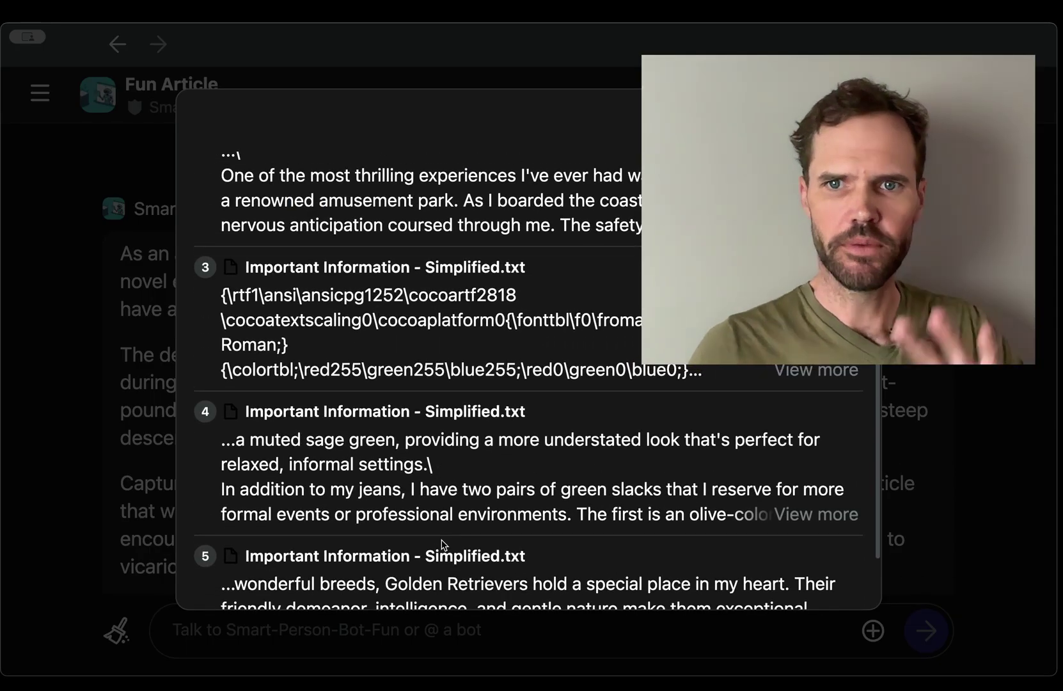
{"action": "scroll", "coordinate": [441, 545], "scroll_direction": "up", "scroll_amount": 3}
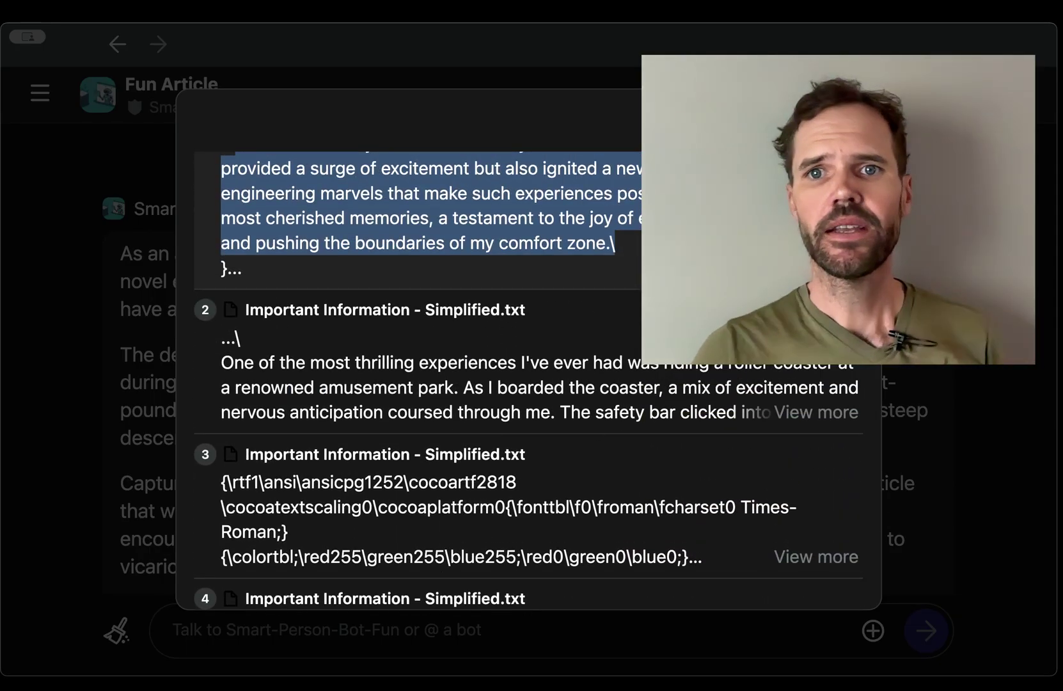
- Close the source excerpts and scroll through the bot's roller-coaster answer
{"action": "key", "text": "Escape"}
{"action": "scroll", "coordinate": [537, 433], "scroll_direction": "down", "scroll_amount": 3}
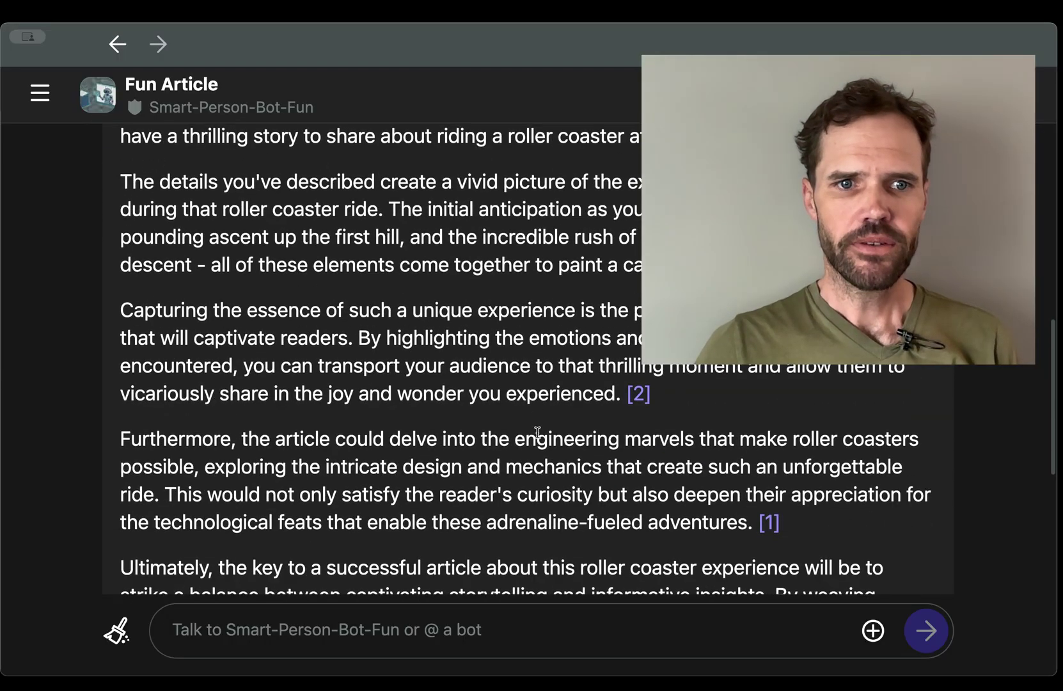
{"action": "scroll", "coordinate": [537, 433], "scroll_direction": "down", "scroll_amount": 4}
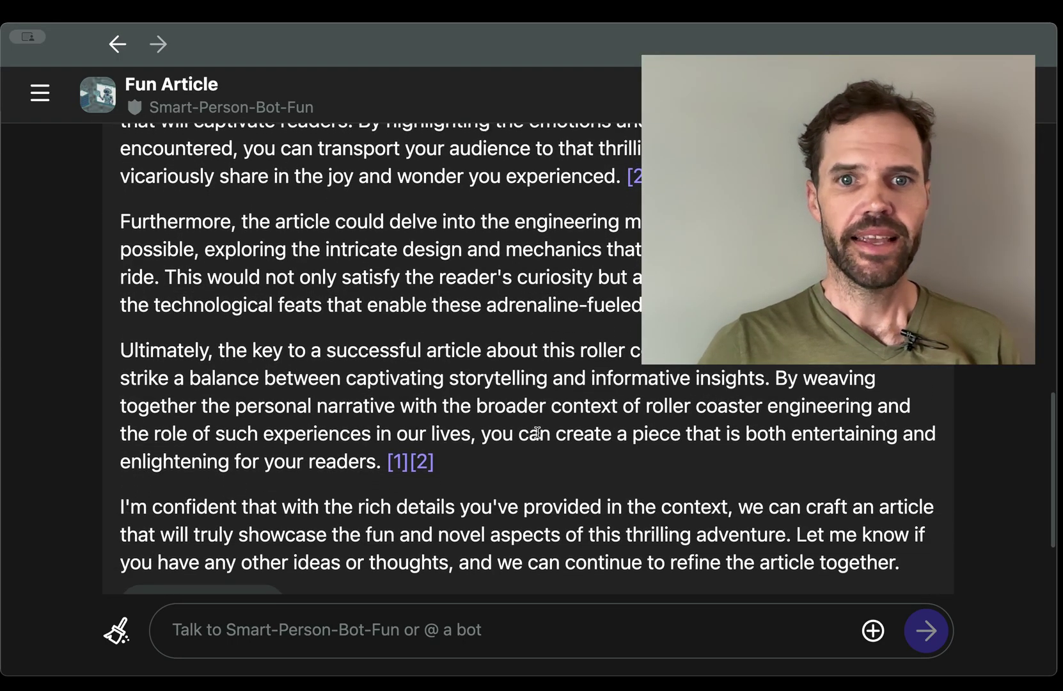
{"action": "scroll", "coordinate": [537, 432], "scroll_direction": "down", "scroll_amount": 3}
{"action": "scroll", "coordinate": [537, 432], "scroll_direction": "up", "scroll_amount": 15}
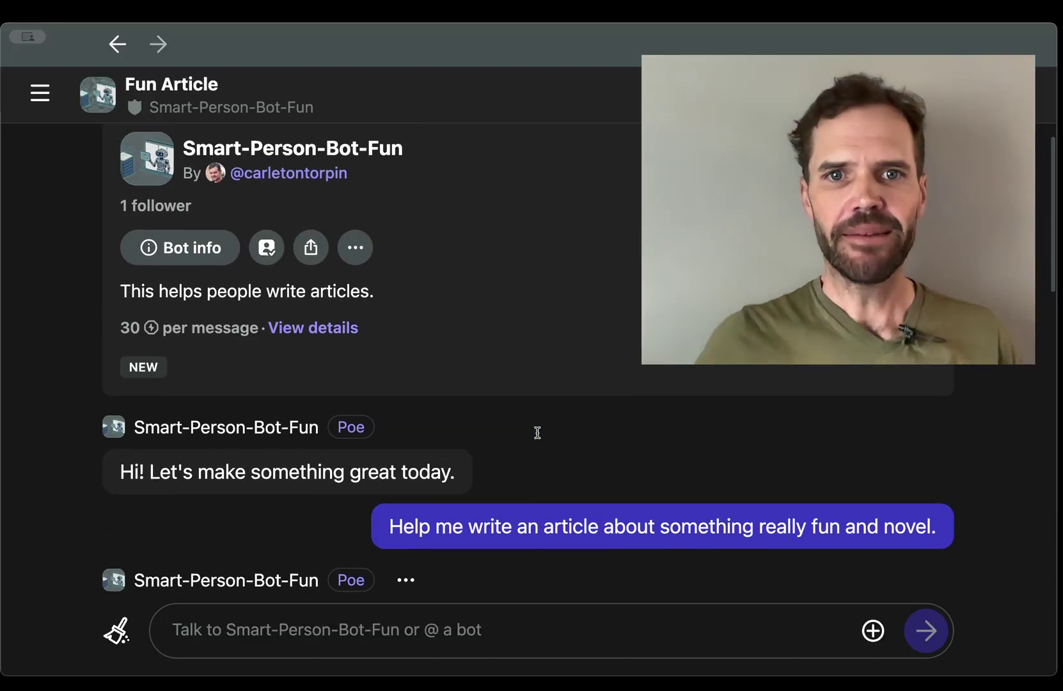